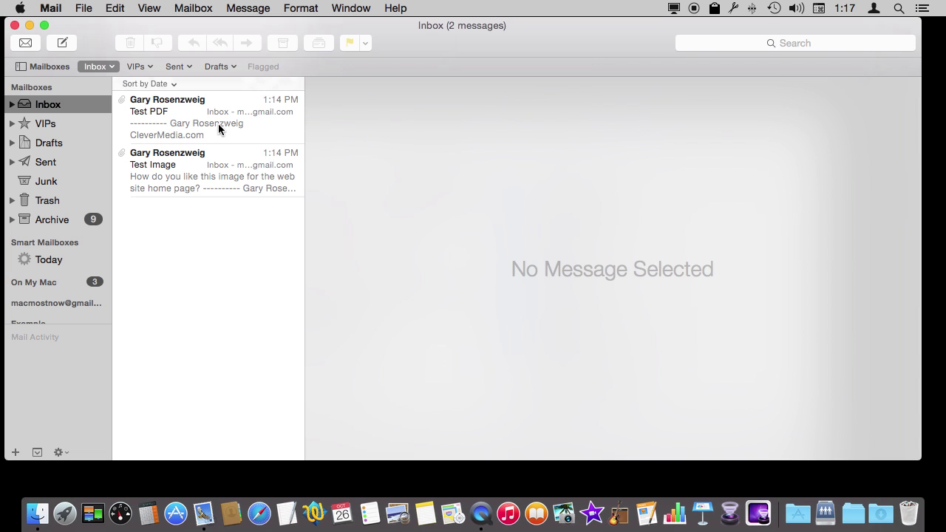
Select the 'Test Image' message in the inbox to show its garden photo
left_click(160, 177)
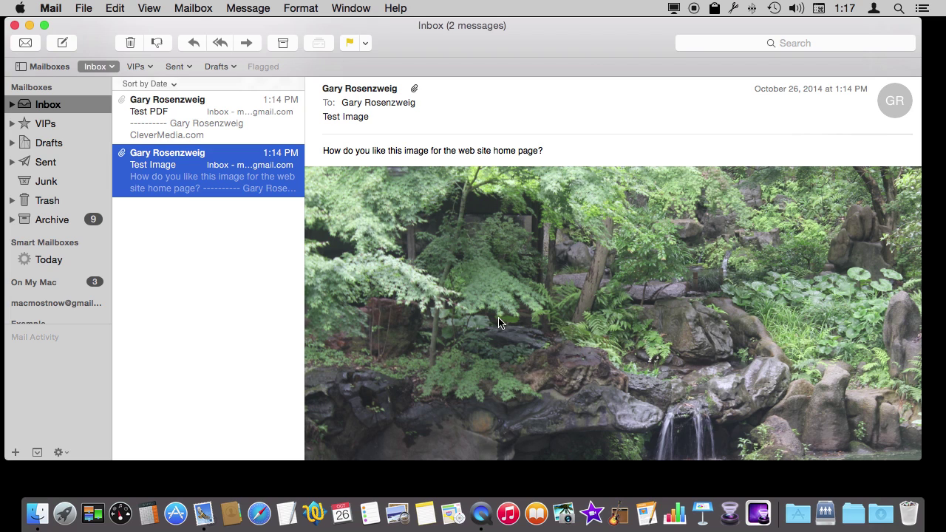
Check the Edit menu's attachment options unchanged, then reply to the Test Image message
left_click(114, 7)
mouse_move(145, 221)
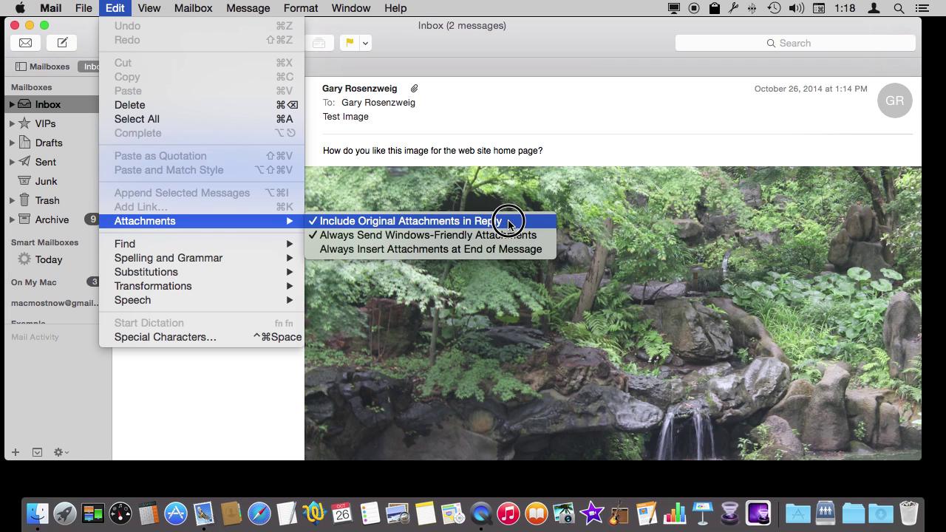
left_click(473, 146)
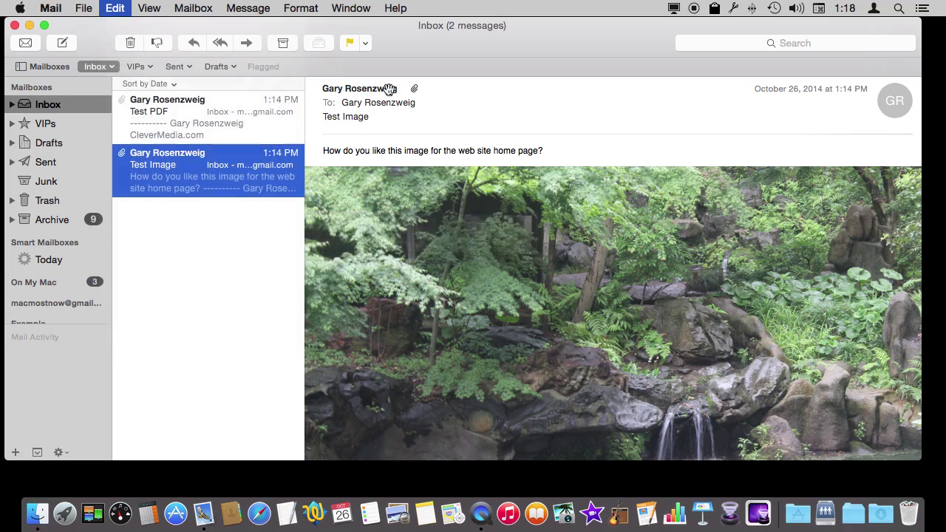
left_click(189, 46)
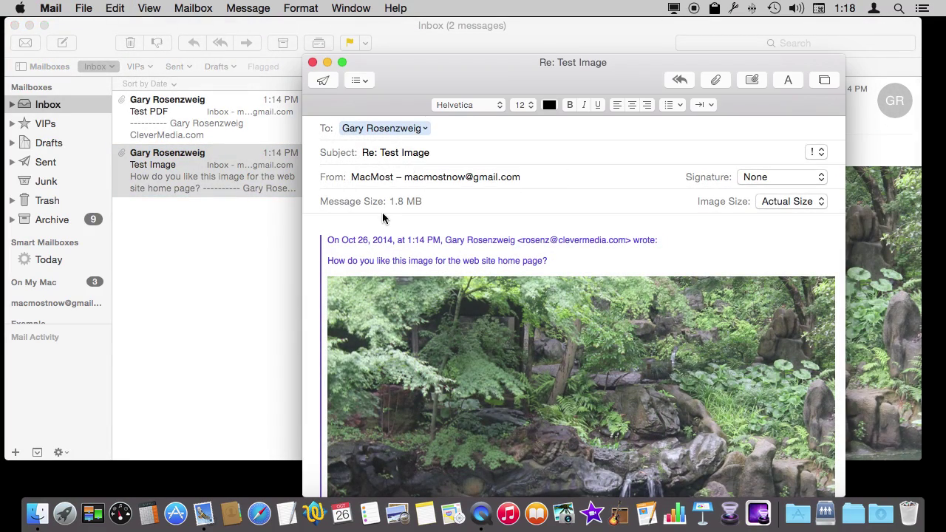
mouse_move(796, 294)
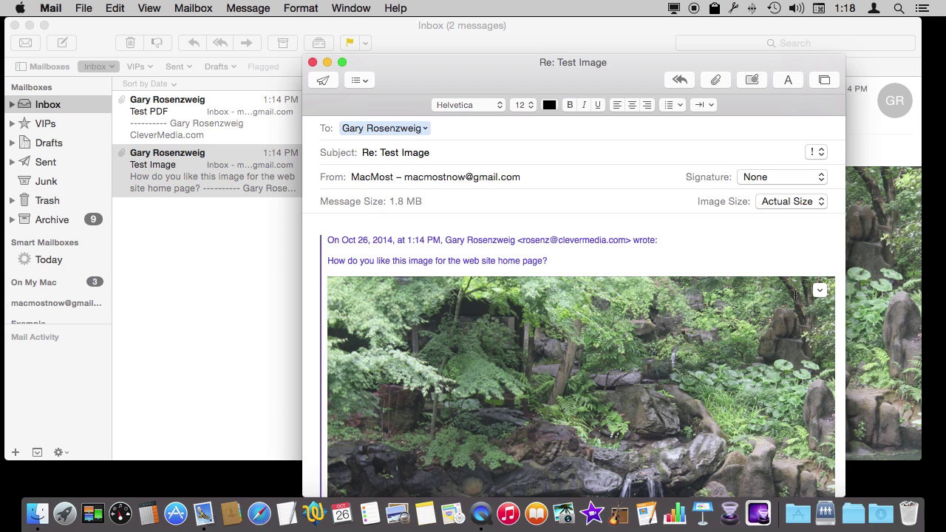
Open the quoted garden photo in Markup via its corner options menu
left_click(640, 330)
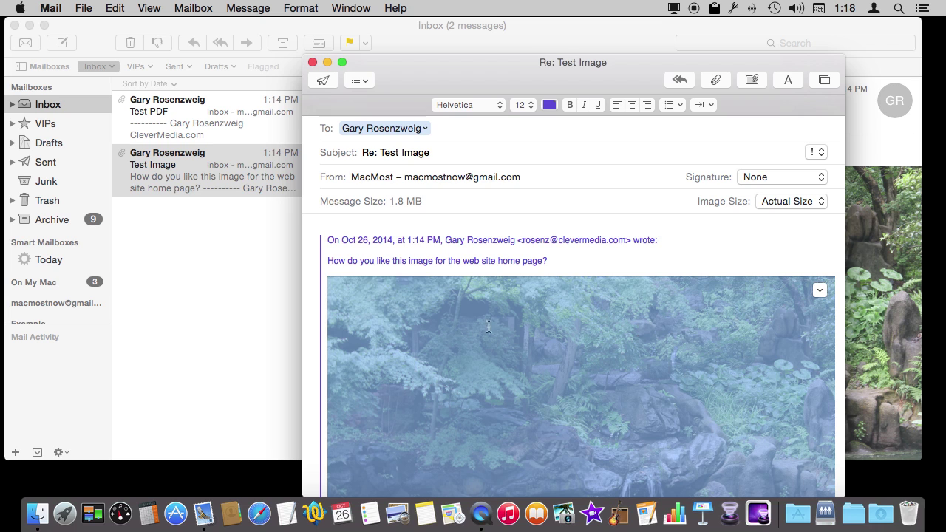
left_click(115, 9)
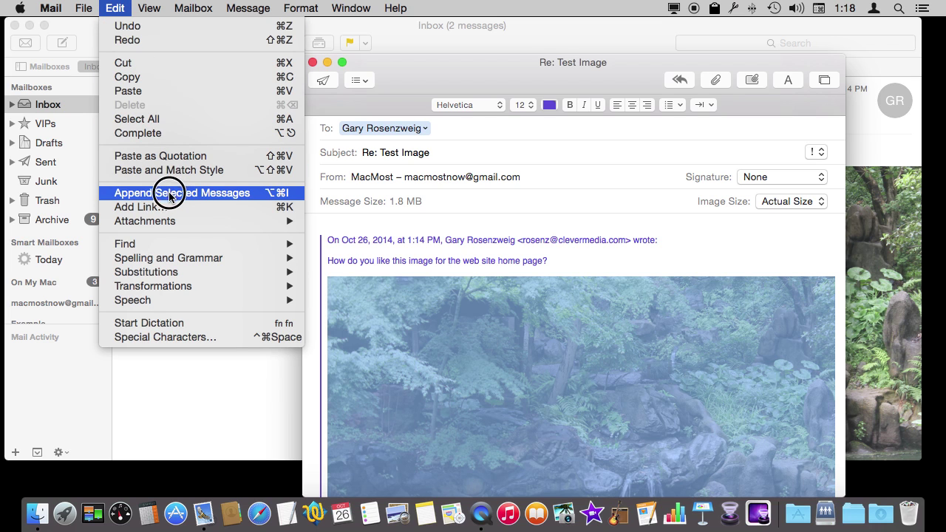
left_click(649, 356)
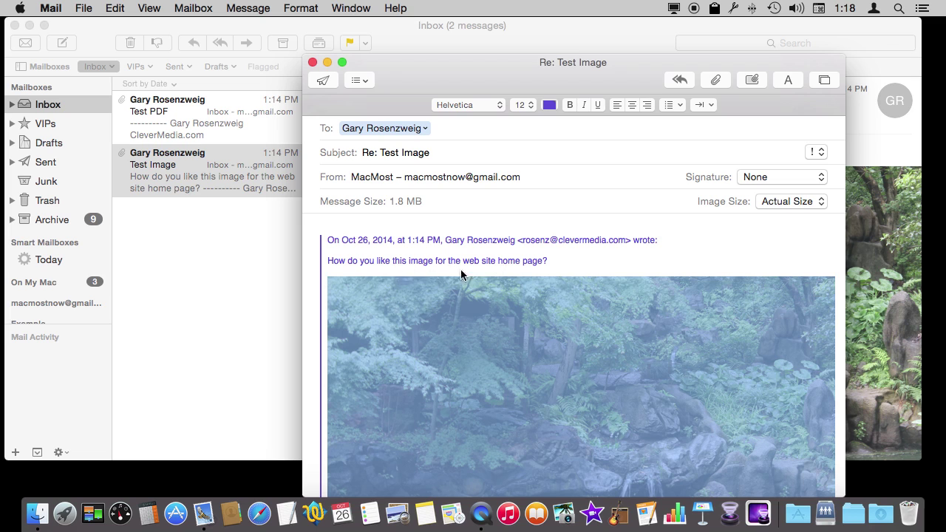
left_click(819, 291)
left_click(838, 309)
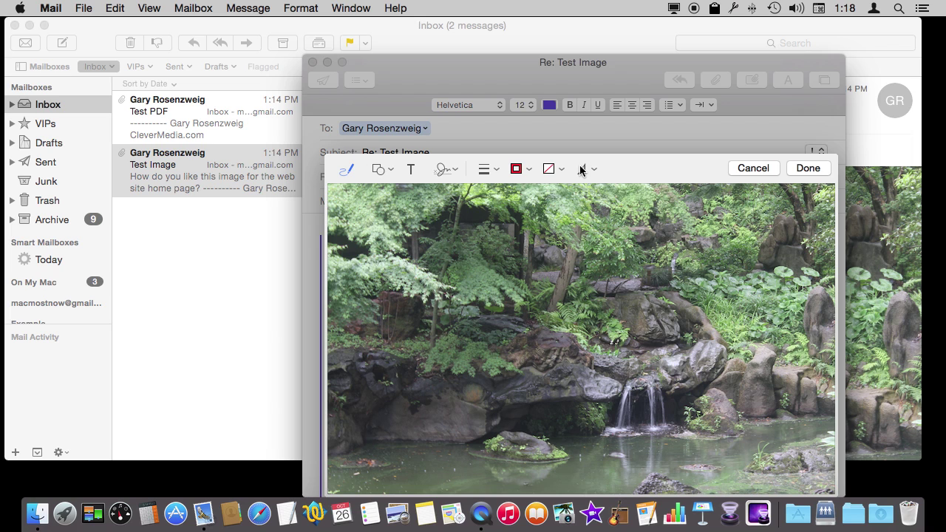
Add a red oval and shrink it to a small circle over the ferns
left_click(379, 169)
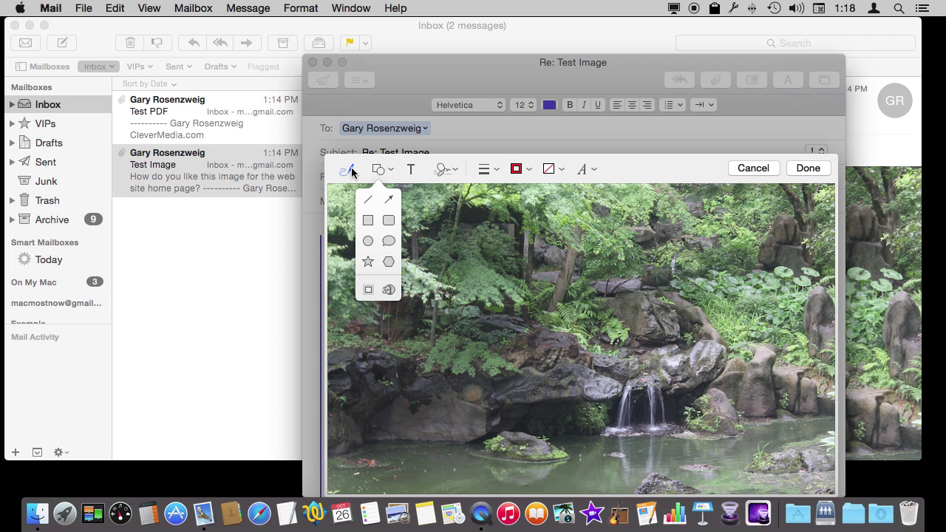
left_click(388, 240)
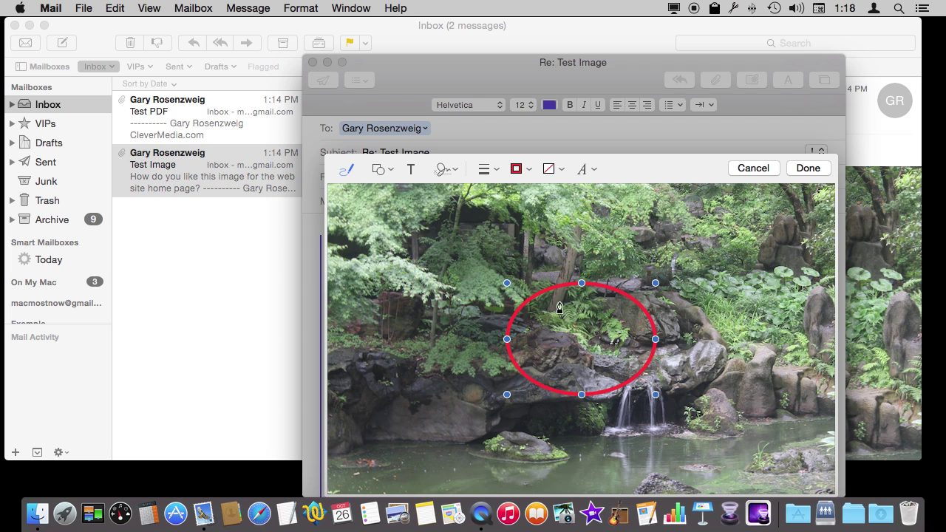
left_click_drag(656, 395, 597, 367)
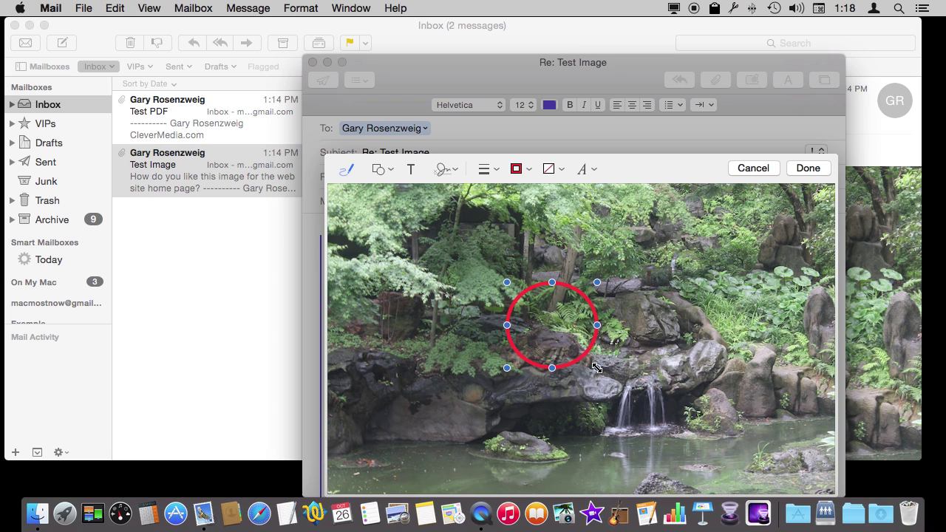
left_click(401, 291)
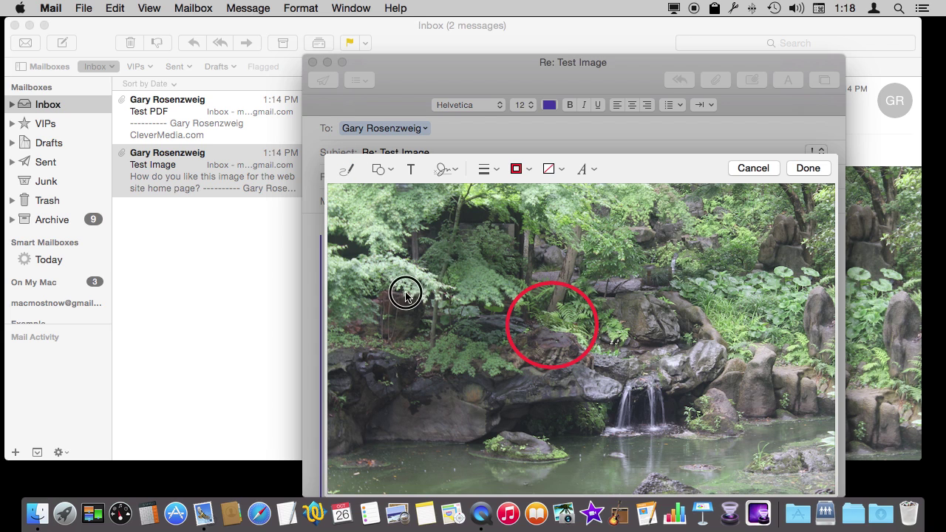
Sketch a red curved line across the upper photo and review line style and colour options
left_click(422, 261)
left_click(347, 169)
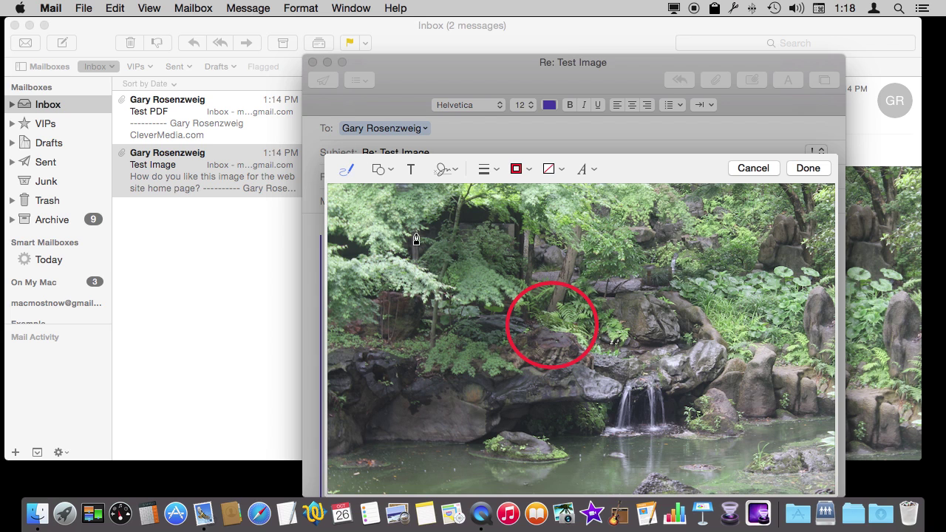
left_click_drag(426, 236, 686, 284)
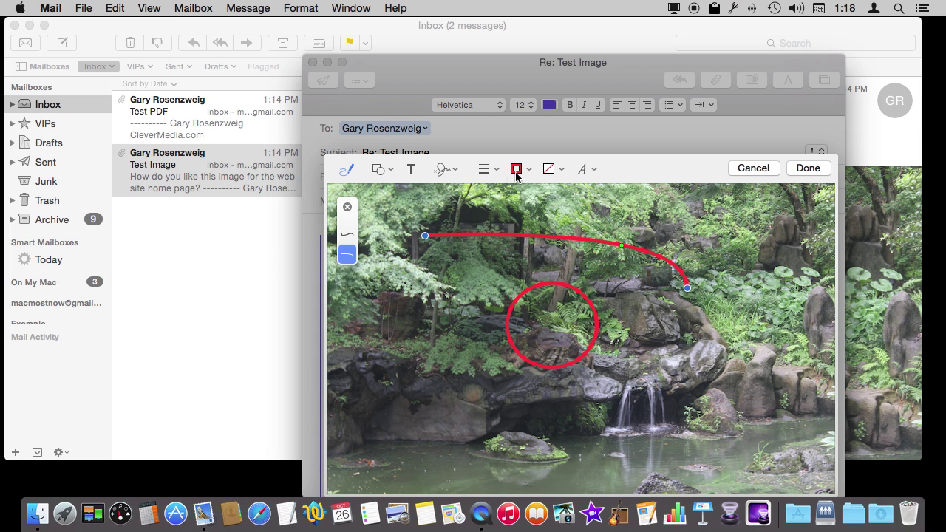
left_click(494, 172)
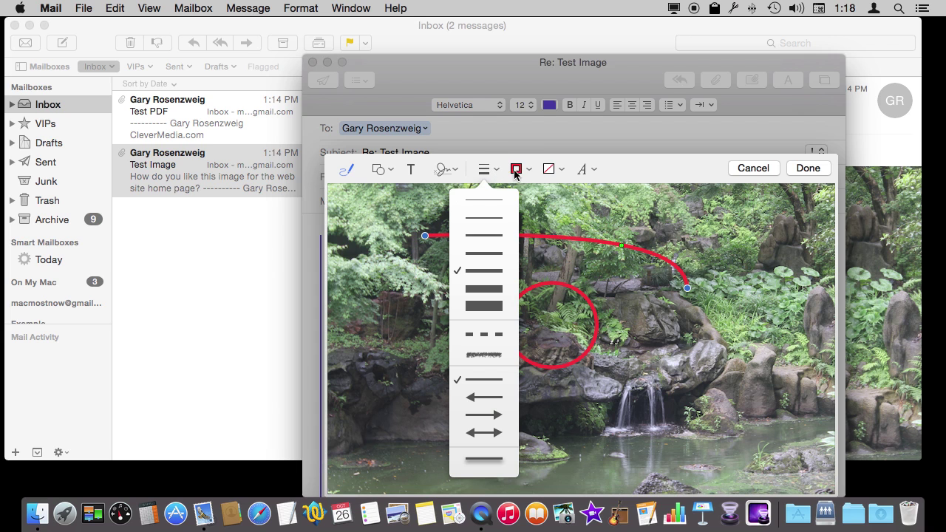
left_click(530, 171)
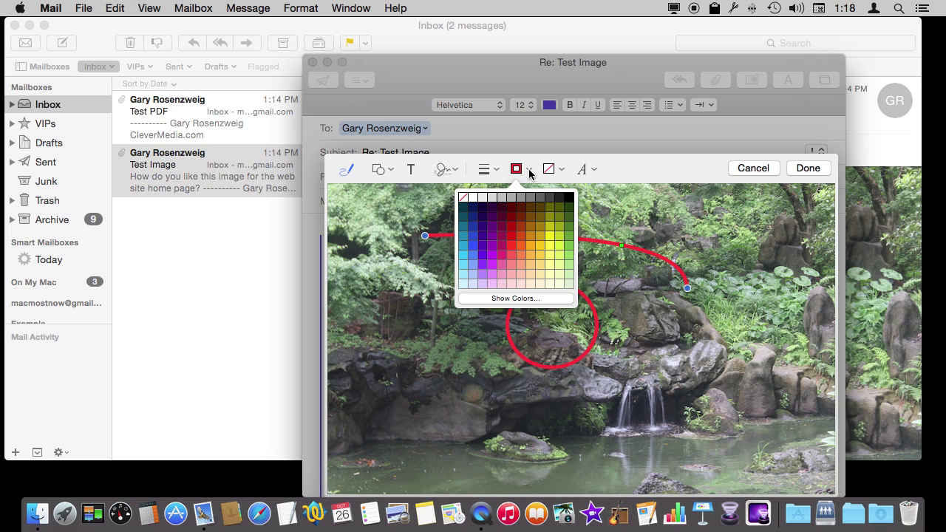
Add text boxes, pull them apart, and edit the red label below the circle
left_click(592, 172)
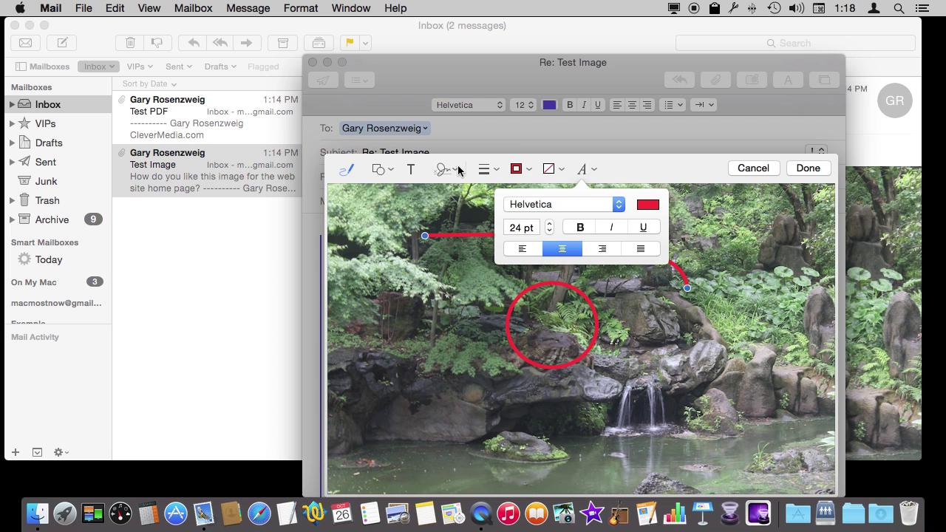
left_click(411, 171)
left_click(411, 170)
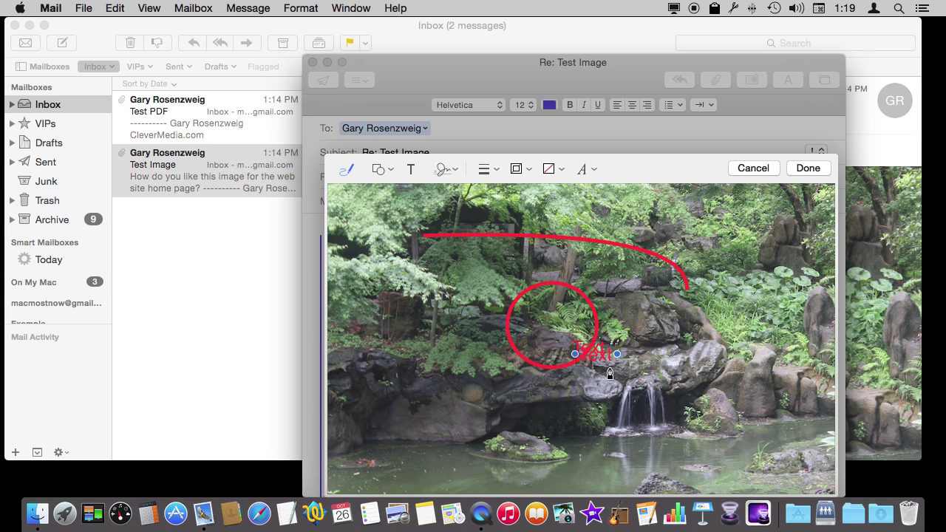
left_click_drag(588, 358, 591, 356)
mouse_move(591, 356)
left_mouse_down()
mouse_move(565, 401)
mouse_move(487, 399)
left_mouse_up()
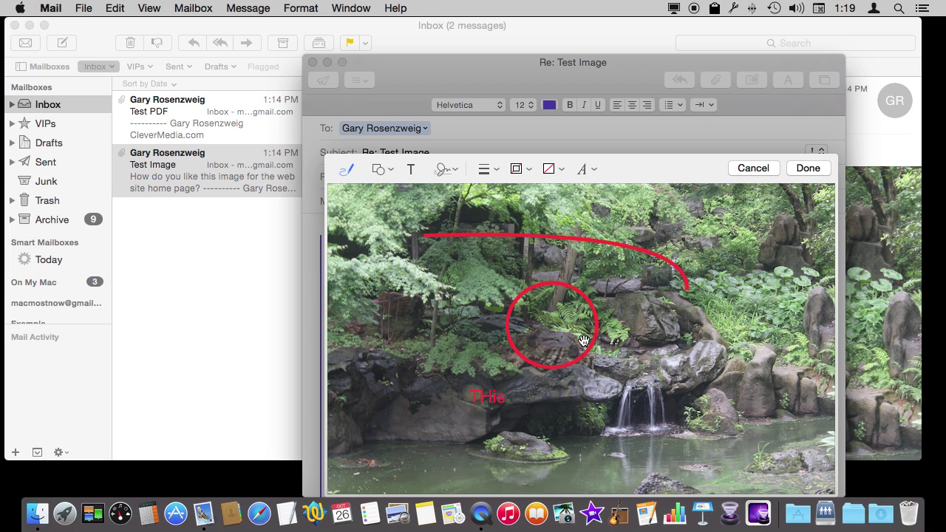
left_click(584, 342)
left_click(667, 365)
Embed the annotated photo in the reply, then close the reply window
left_click(806, 169)
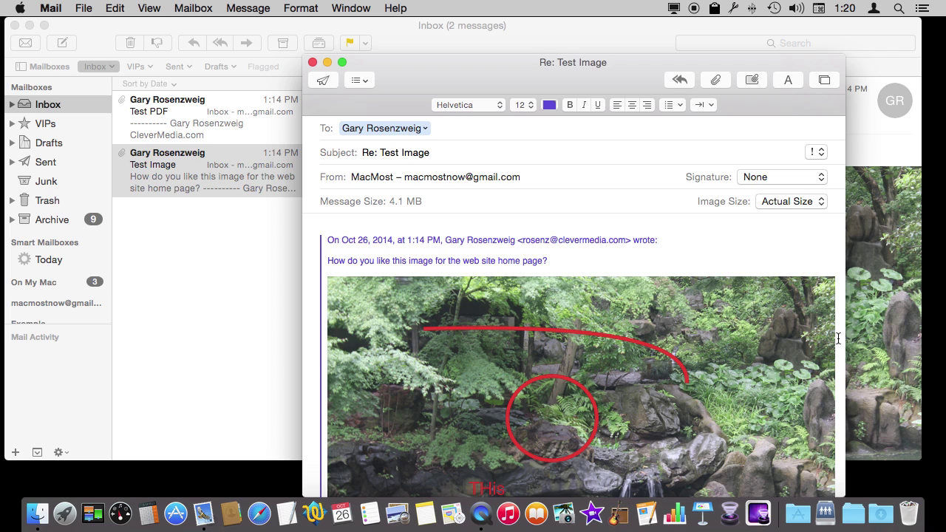
left_click(819, 290)
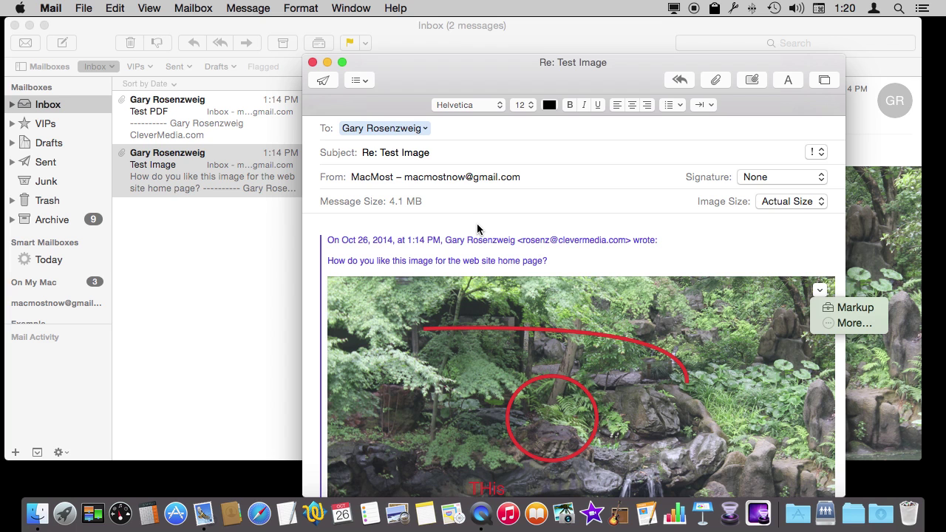
left_click(313, 62)
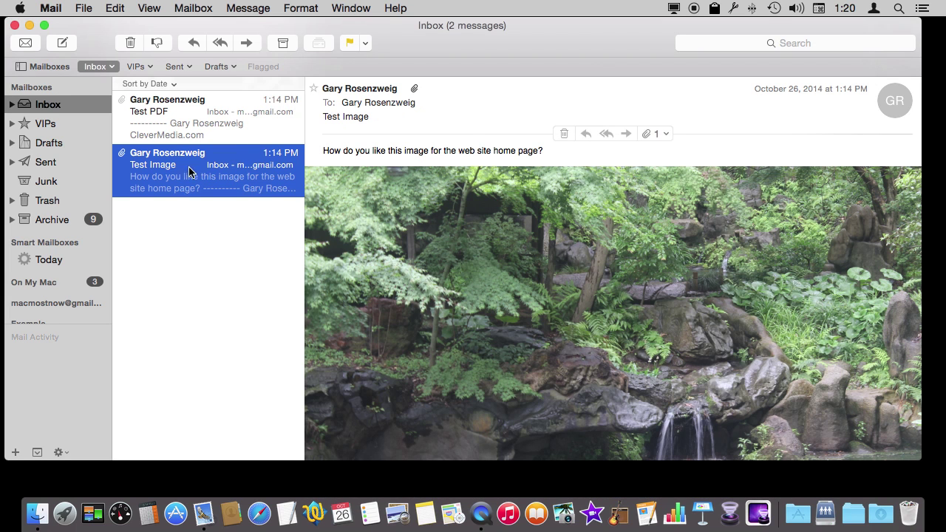
Reply to the Test PDF message and open its keyboard-shortcuts PDF in Markup
left_click(194, 126)
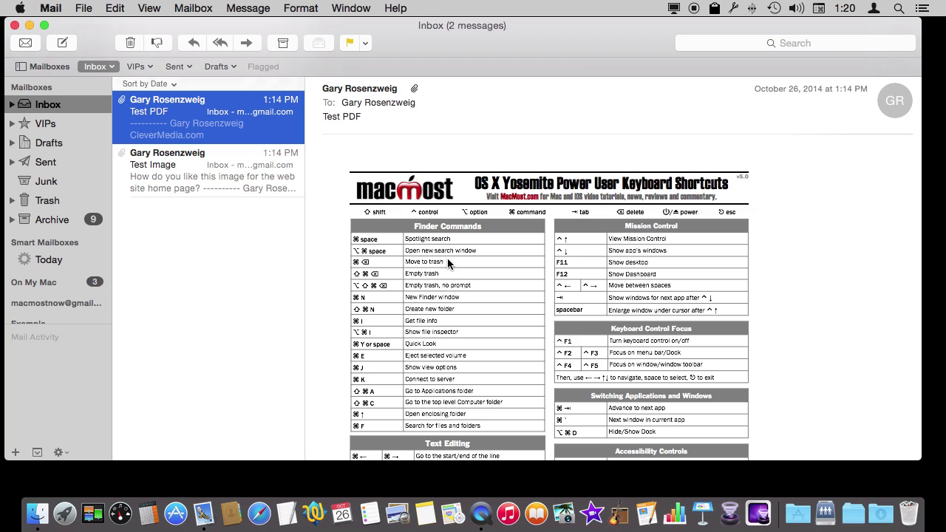
left_click(447, 259)
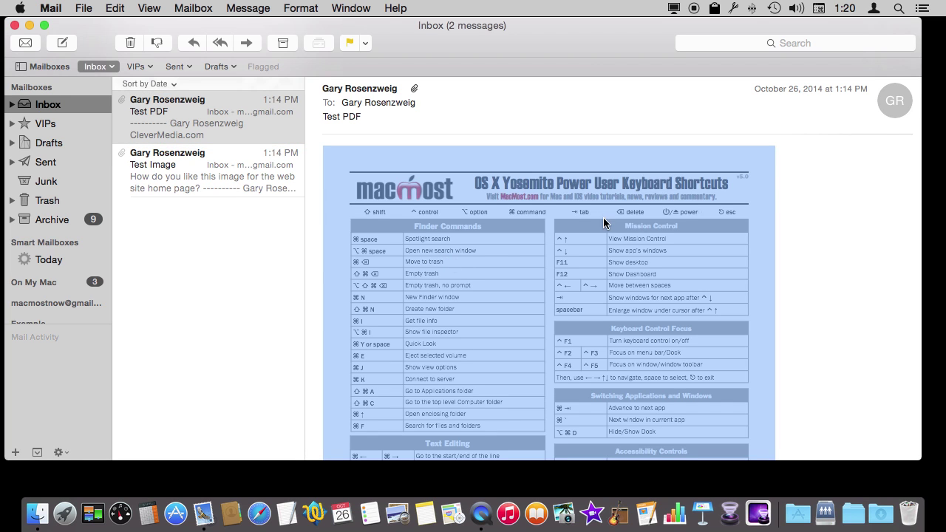
left_click(192, 44)
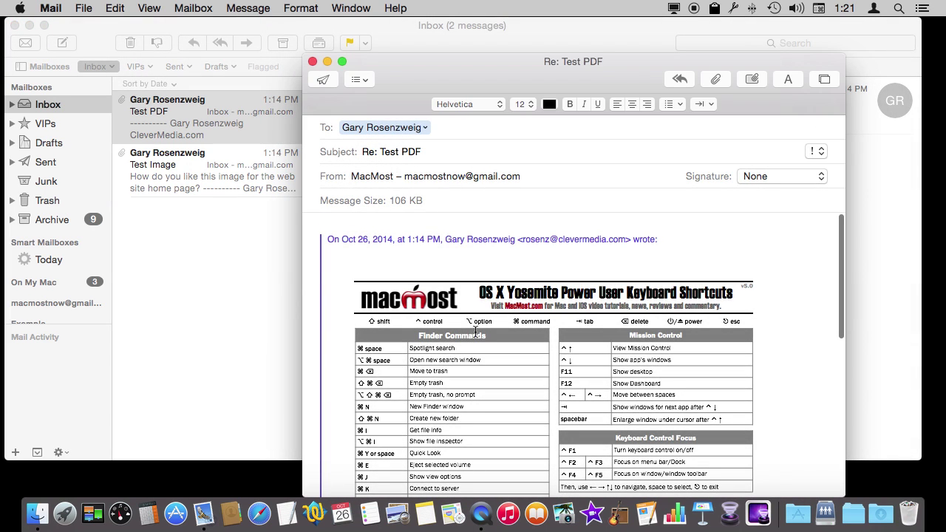
mouse_move(553, 369)
left_click(764, 268)
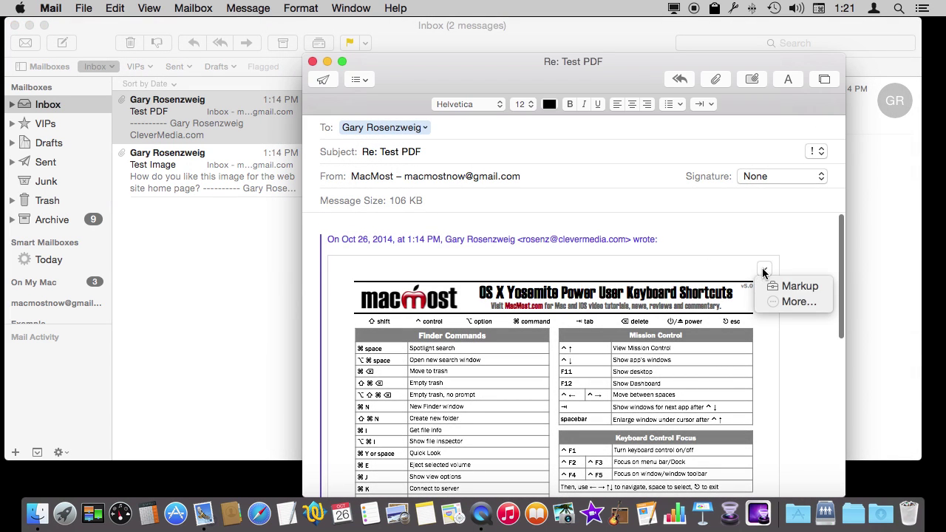
left_click(788, 286)
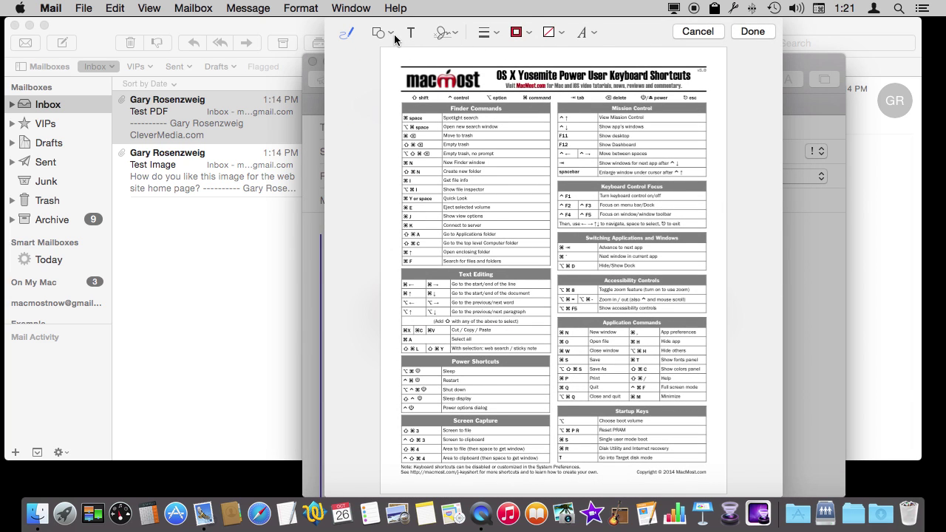
Add a red oval at the page centre and place the saved signature above it
left_click(380, 39)
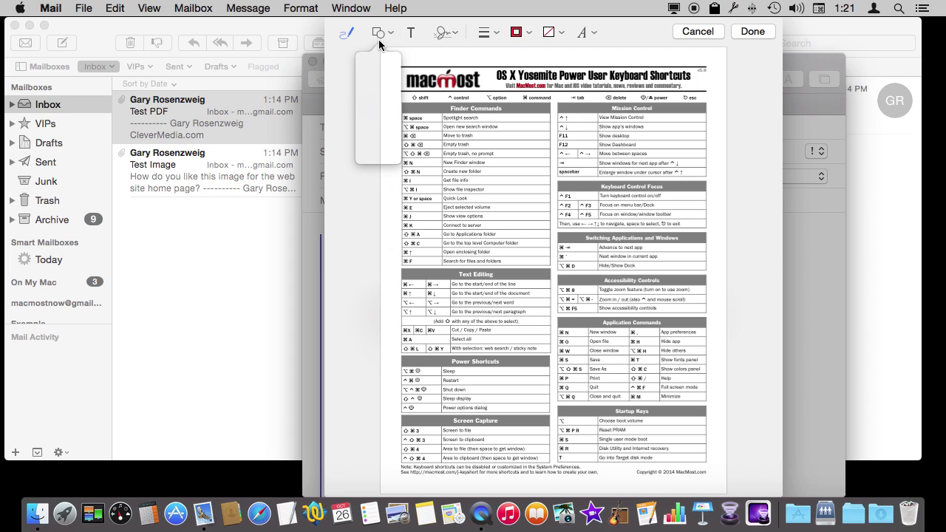
left_click(368, 109)
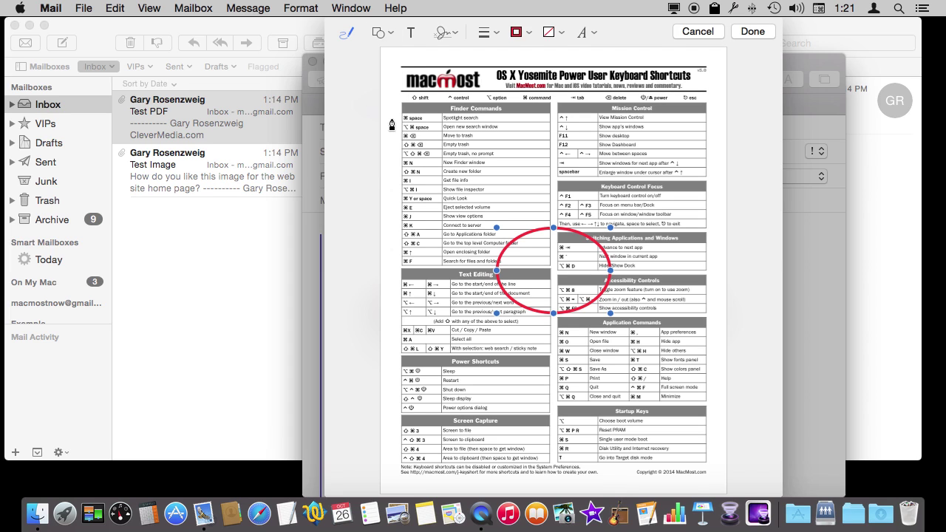
left_click(454, 36)
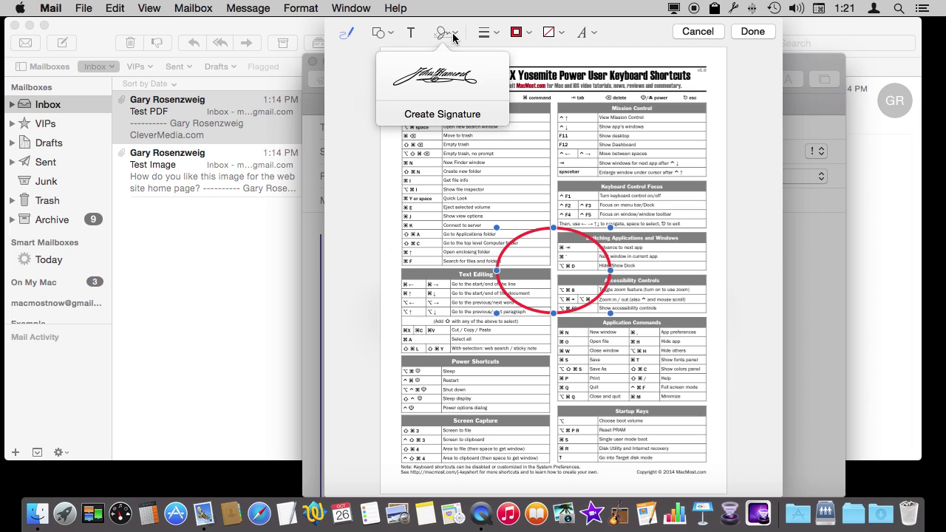
mouse_move(435, 77)
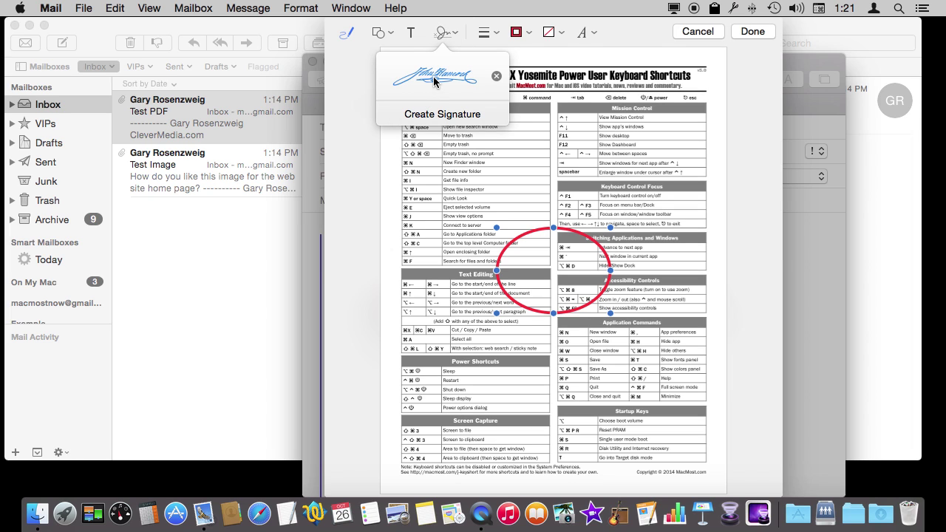
left_click(435, 82)
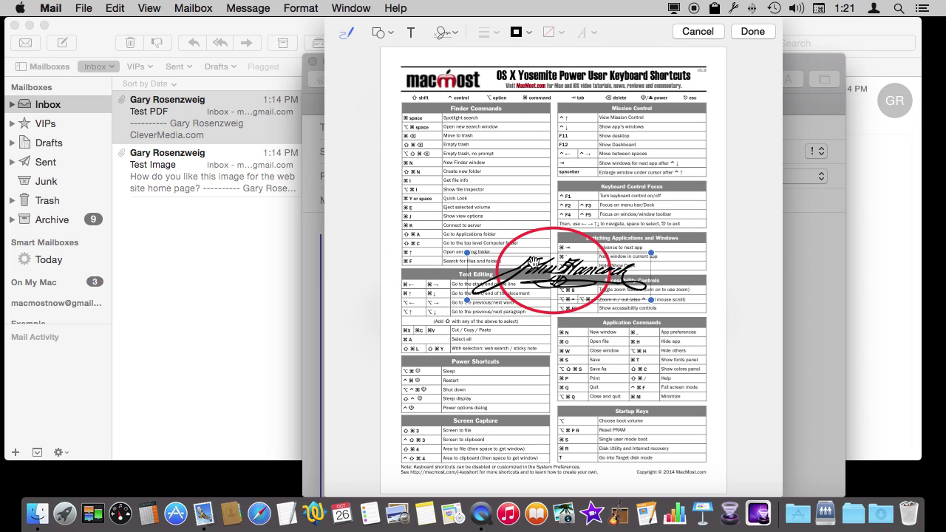
left_click_drag(553, 270, 534, 133)
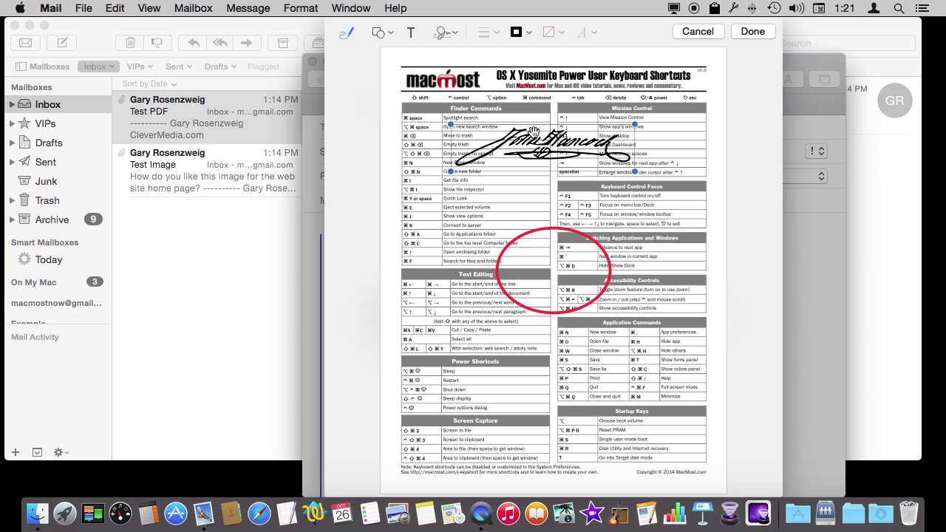
left_click(457, 37)
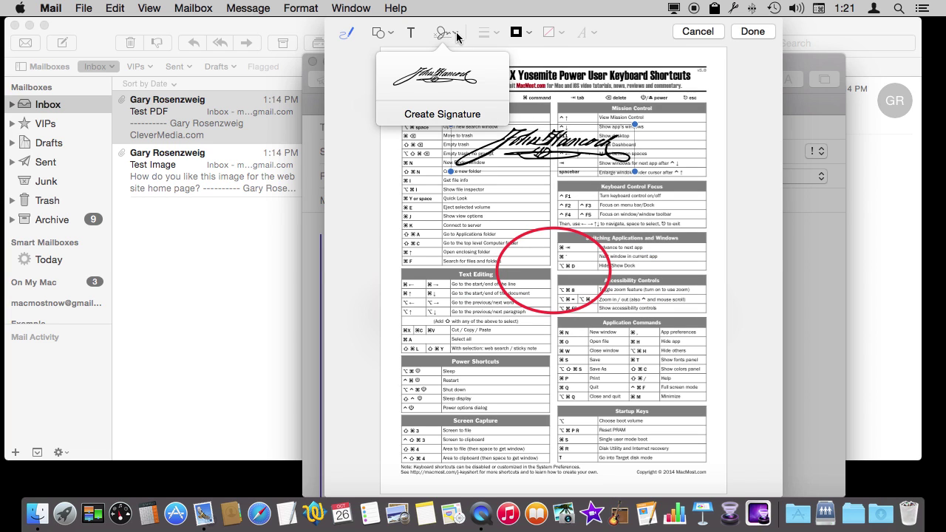
Open and cancel the Create Signature dialog twice
left_click(422, 115)
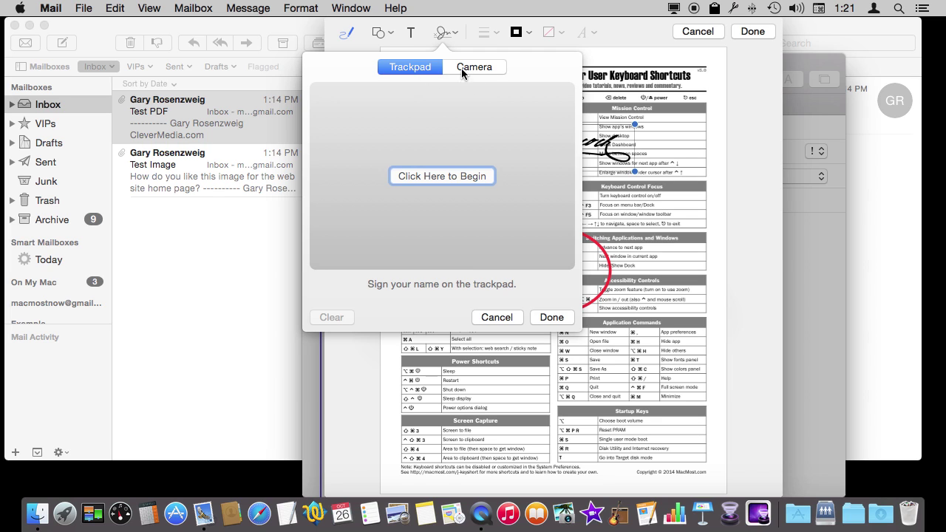
left_click(499, 317)
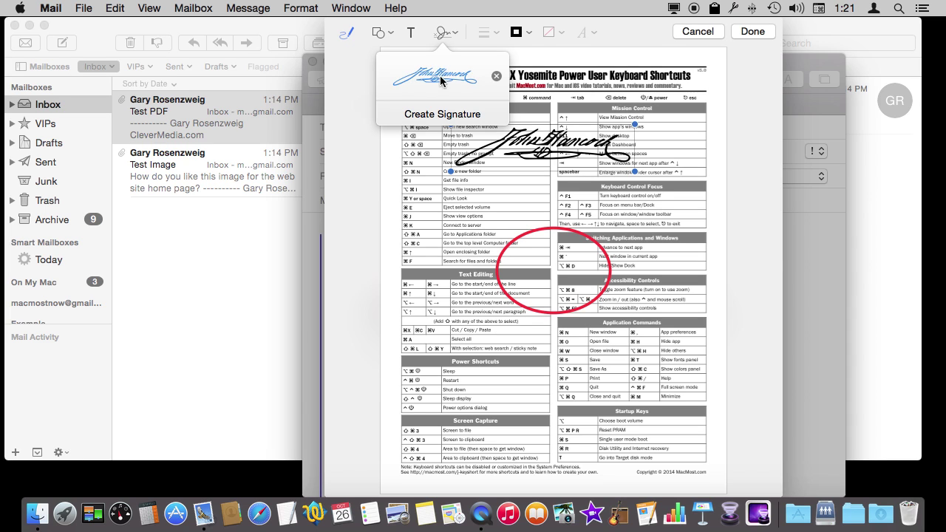
left_click(496, 77)
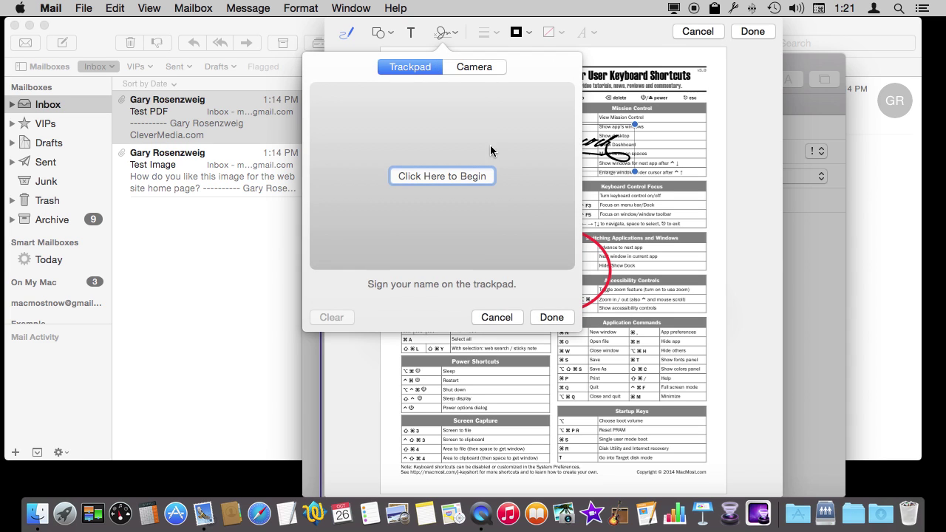
left_click(496, 317)
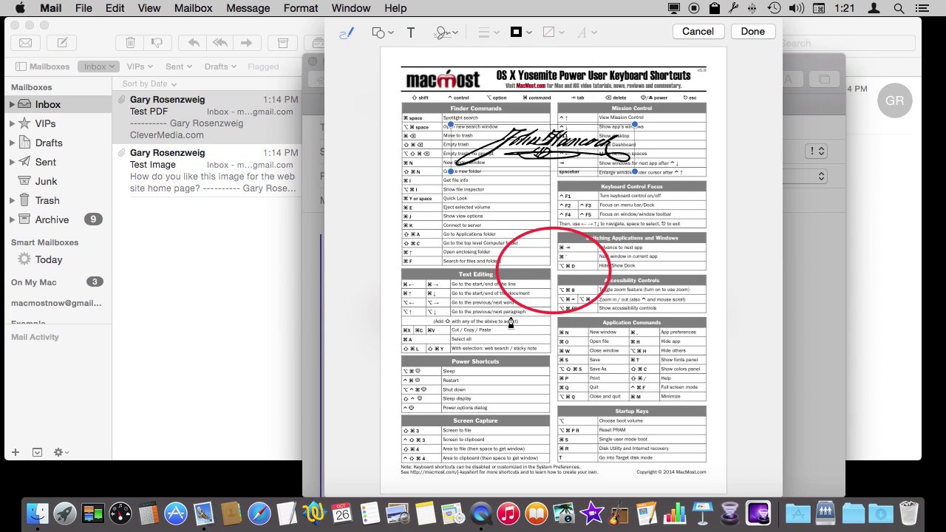
Nudge the signature slightly left and finish the PDF markup
left_click(544, 142)
left_click_drag(544, 142, 537, 143)
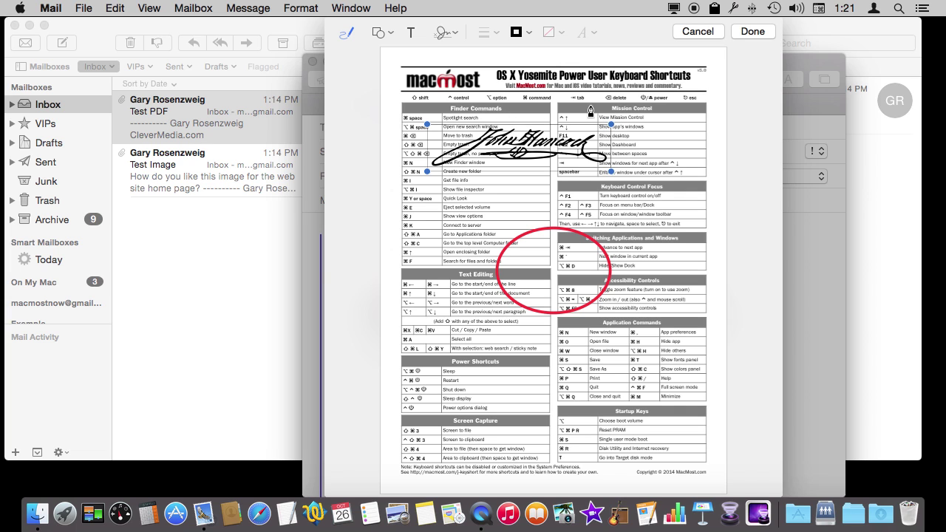
left_click(752, 32)
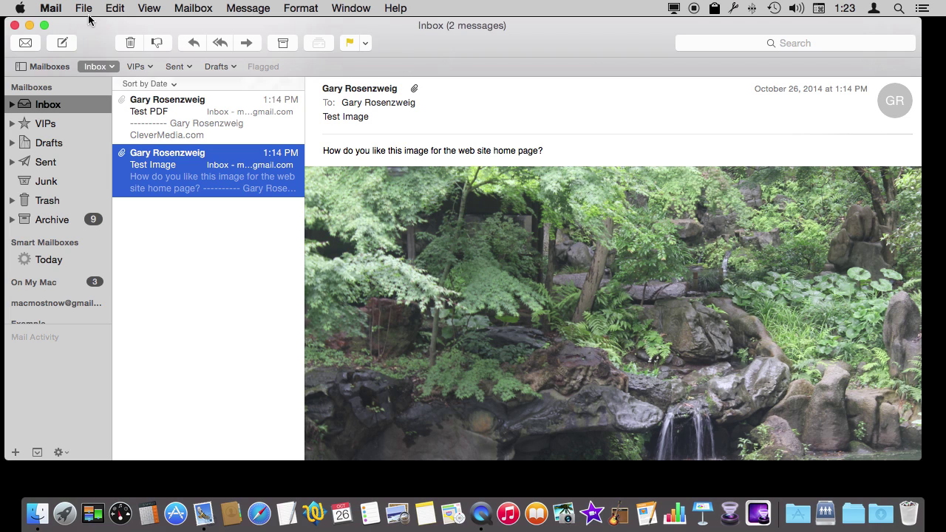
Compose a new message and open the attachment file chooser on the Pics folder
left_click(54, 40)
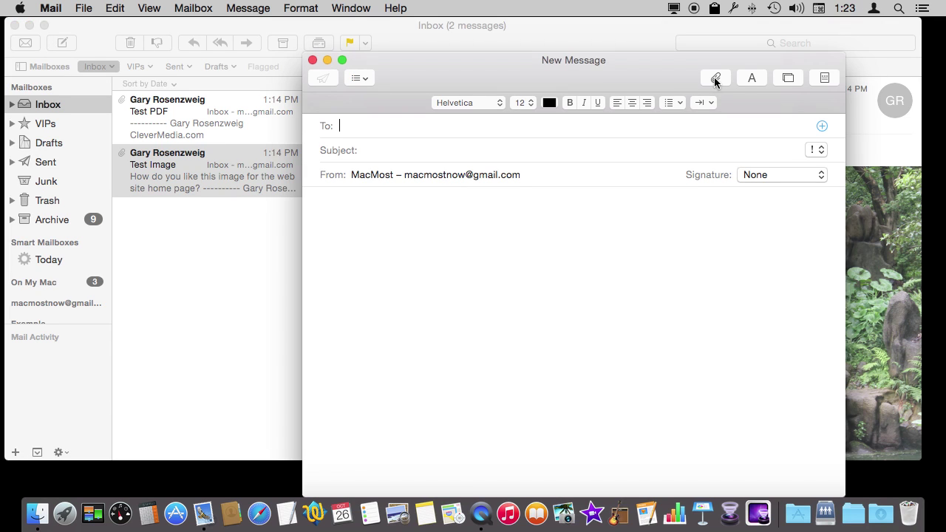
left_click(717, 77)
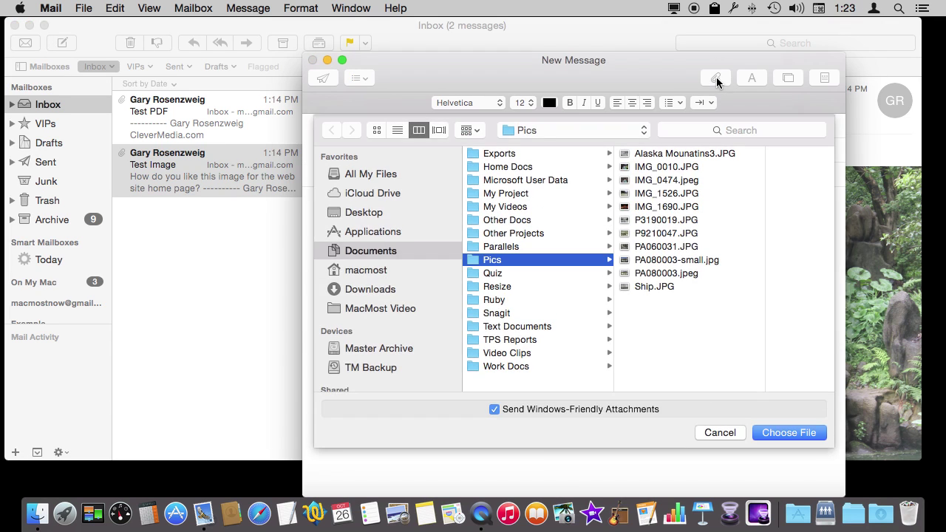
Attach the harbor photo PA160049 from the Photos library under Media to the message
scroll(371, 285, "down", 2)
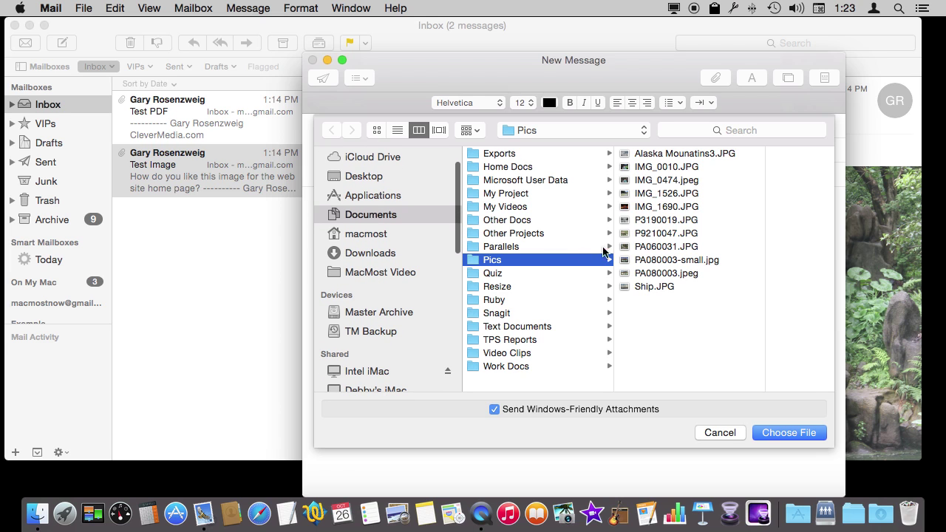
scroll(355, 311, "down", 1)
scroll(354, 311, "down", 4)
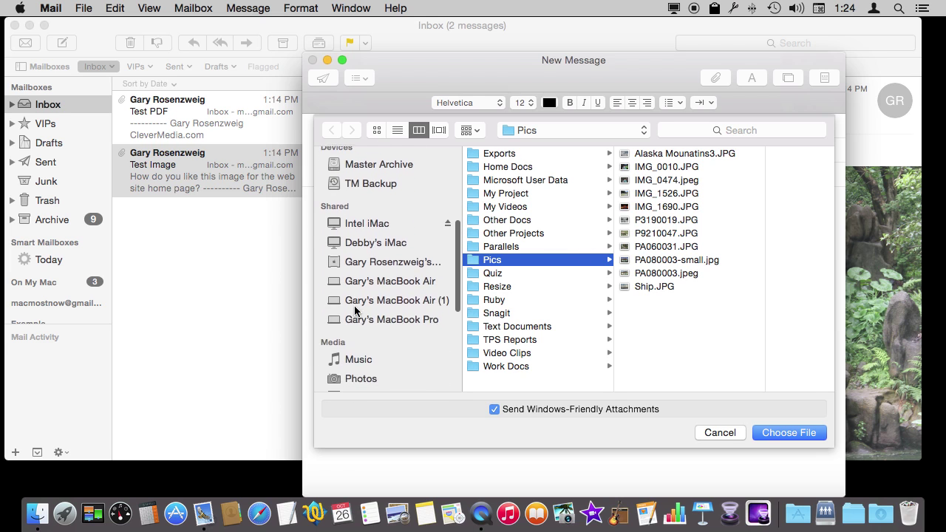
scroll(355, 311, "down", 3)
scroll(359, 281, "down", 1)
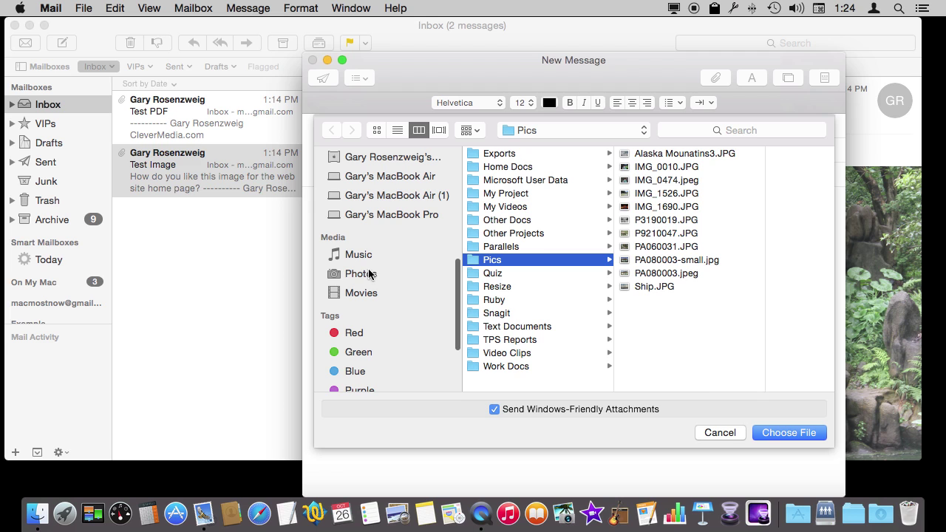
left_click(363, 276)
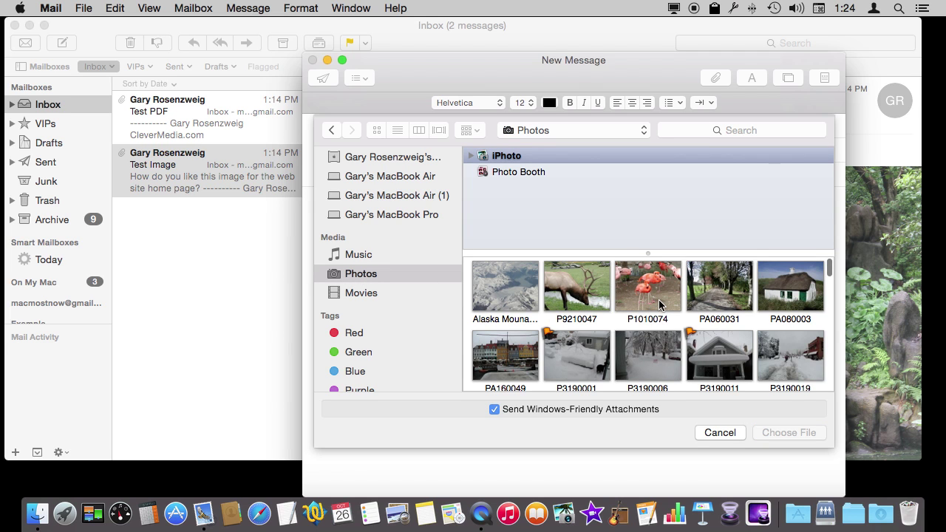
double_click(500, 366)
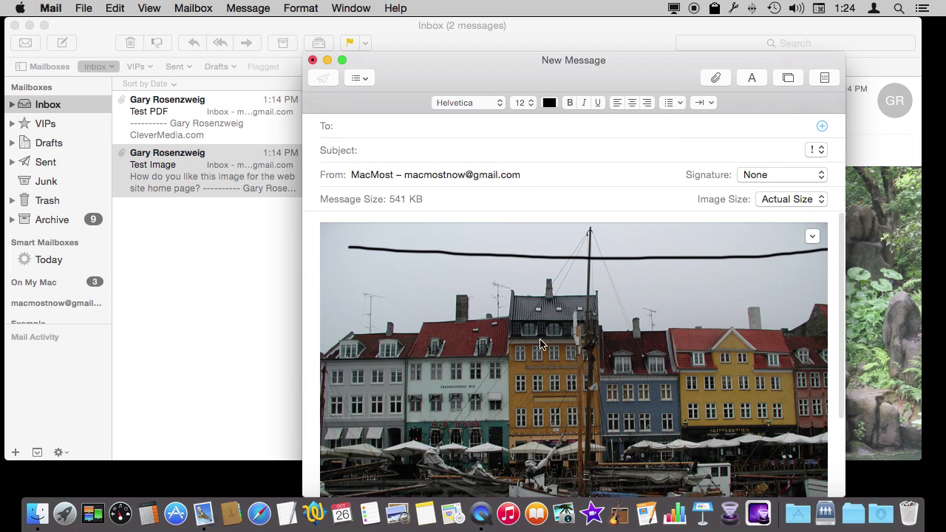
Open the harbor photo in Markup and add a spotlight box over the upper-left buildings
left_click(811, 237)
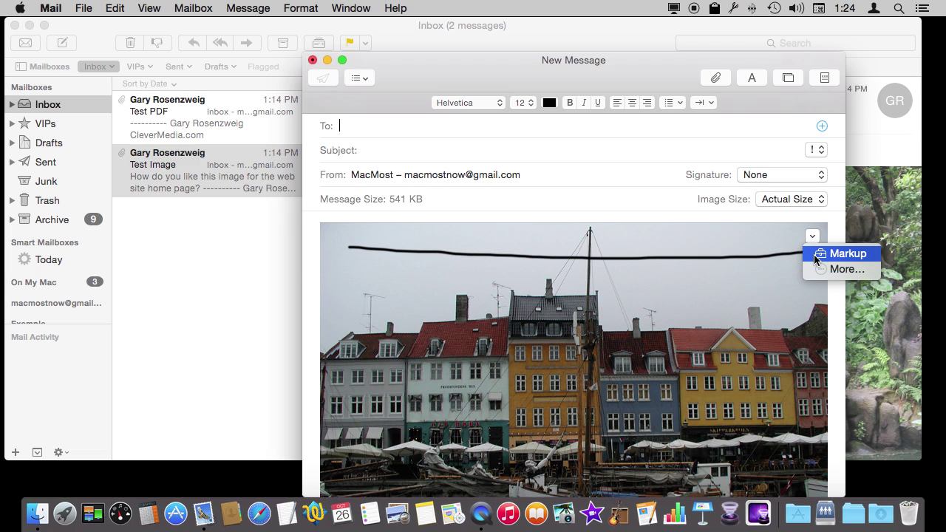
left_click(843, 254)
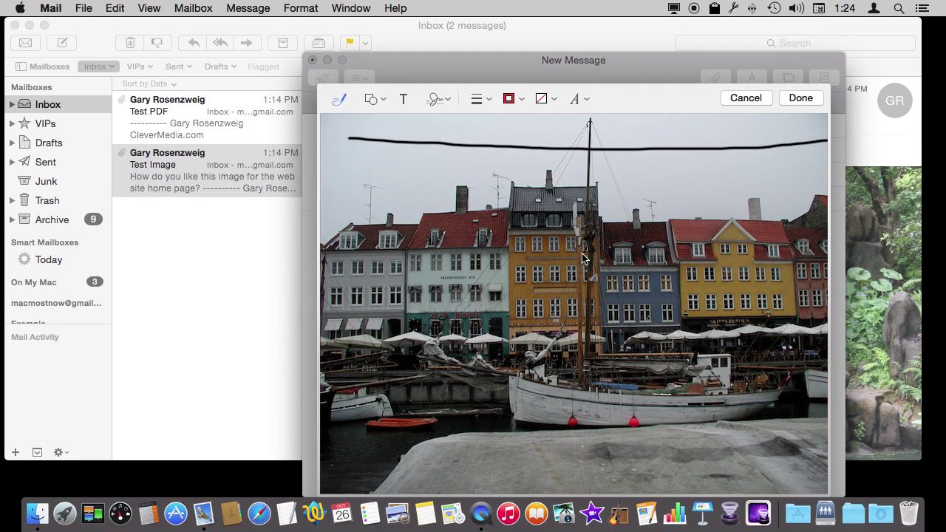
left_click(383, 102)
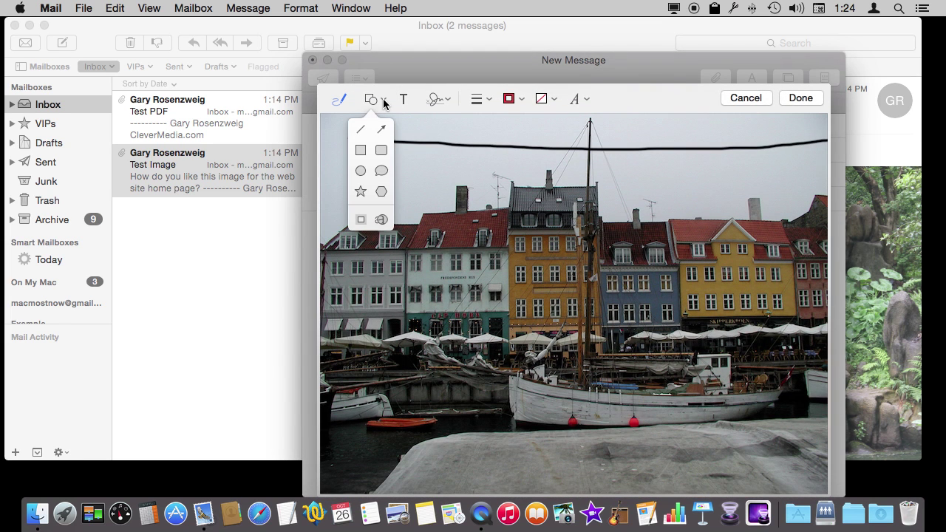
left_click(361, 220)
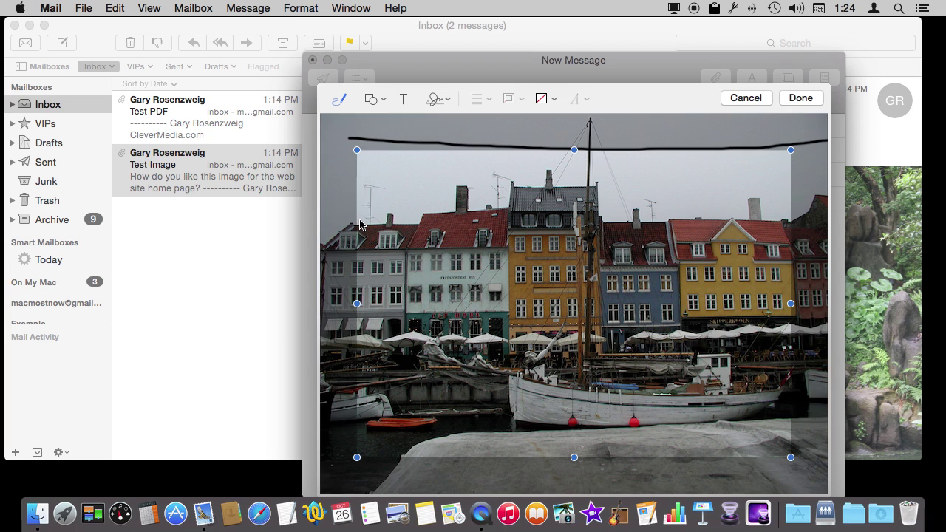
left_click_drag(791, 458, 531, 286)
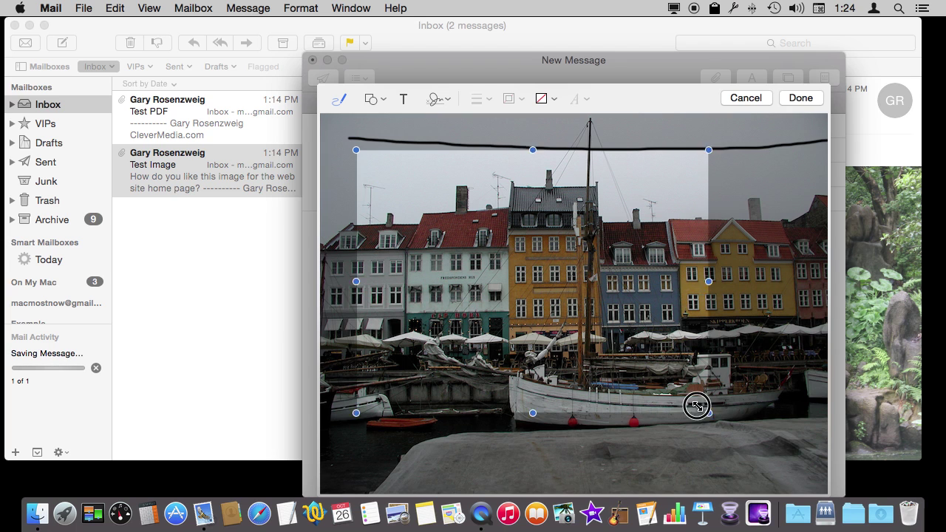
Undo the stray red stroke, then adjust and delete the highlight box
left_click_drag(410, 201, 472, 234)
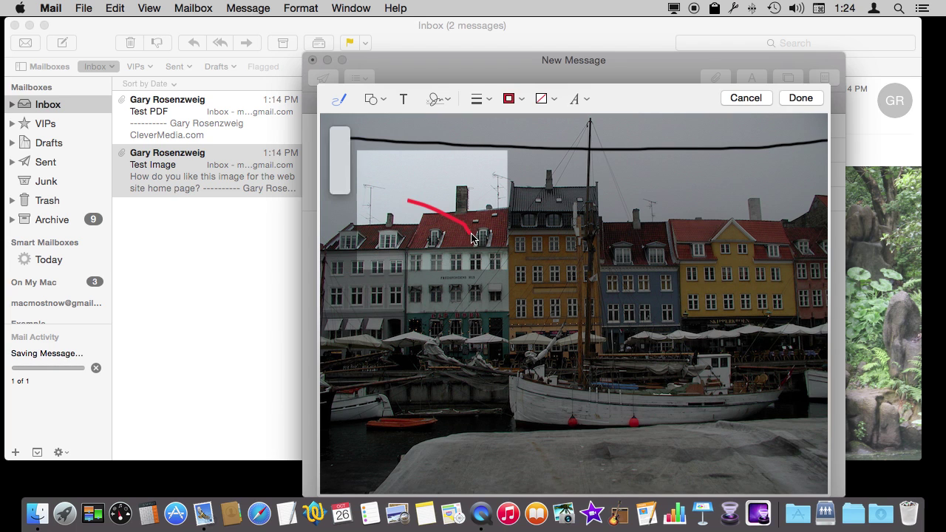
key("BackSpace")
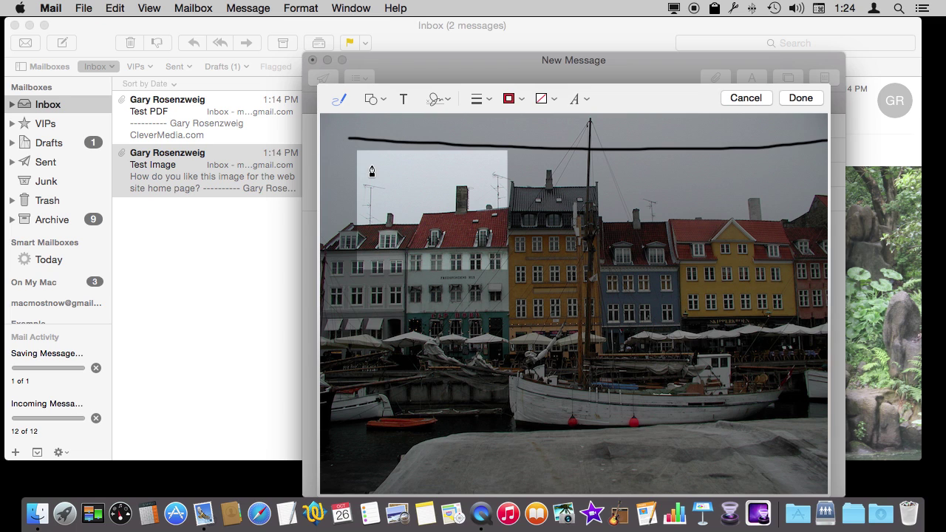
left_click(354, 146)
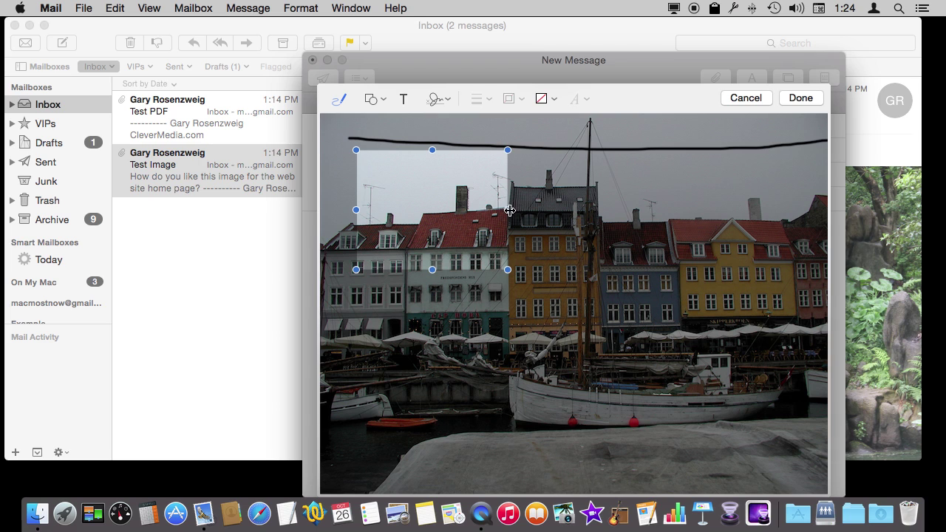
mouse_move(509, 210)
left_mouse_down()
mouse_move(614, 211)
mouse_move(508, 211)
left_mouse_up()
left_click(441, 198)
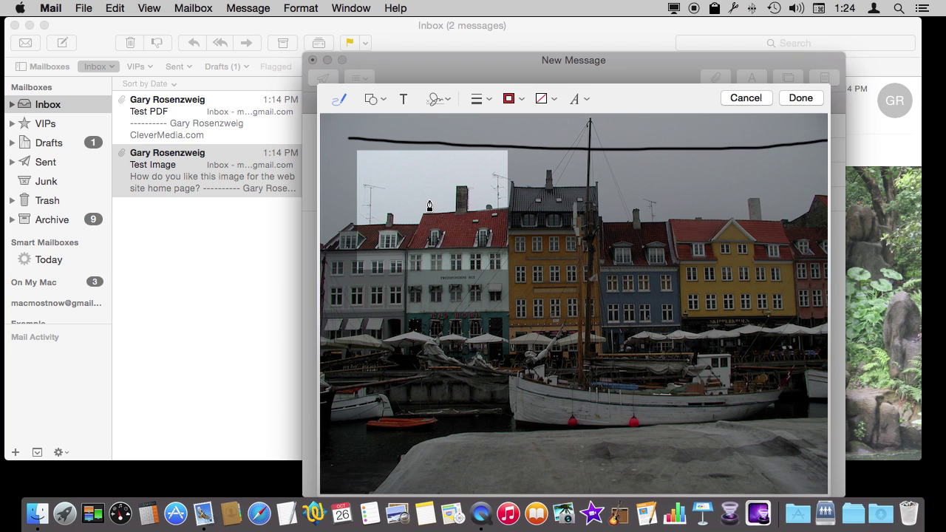
left_click_drag(611, 213, 643, 218)
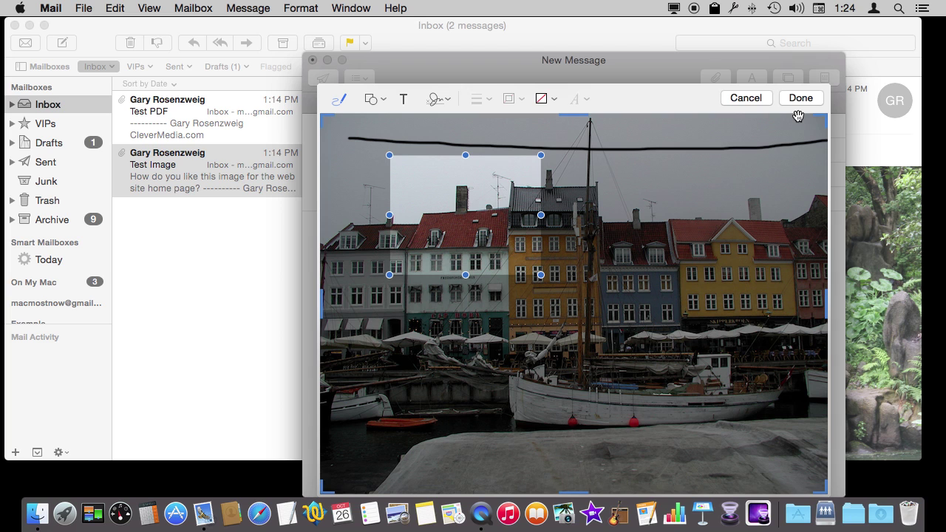
key("BackSpace")
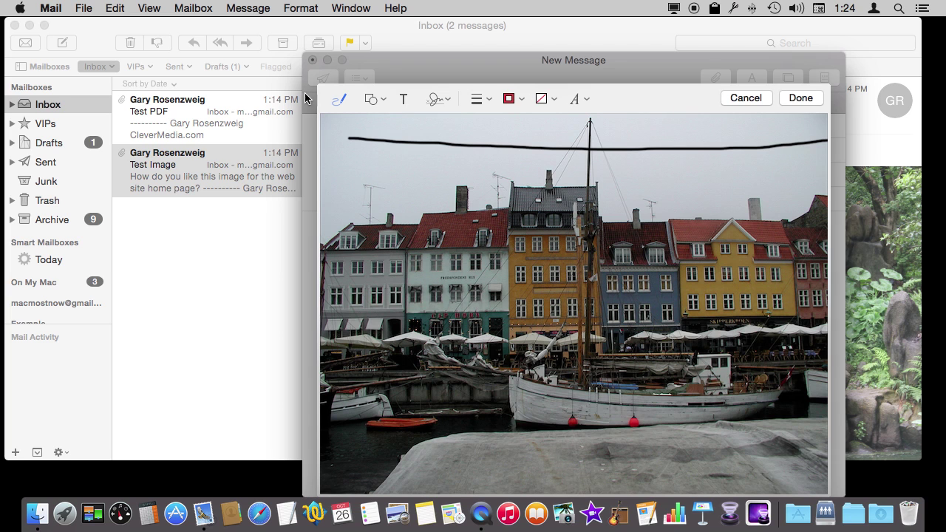
Place a Loupe over a window of the yellow building, raise its zoom, and finish with Done
left_click(384, 101)
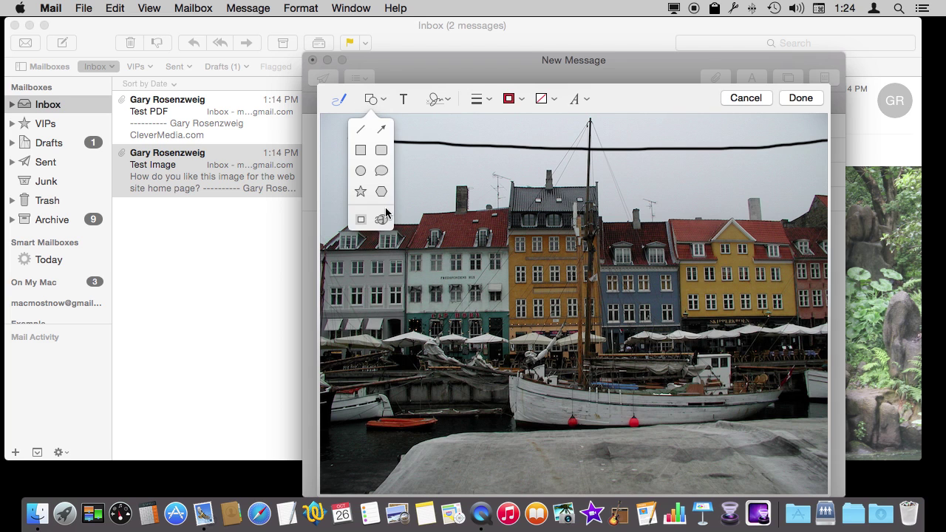
left_click(384, 217)
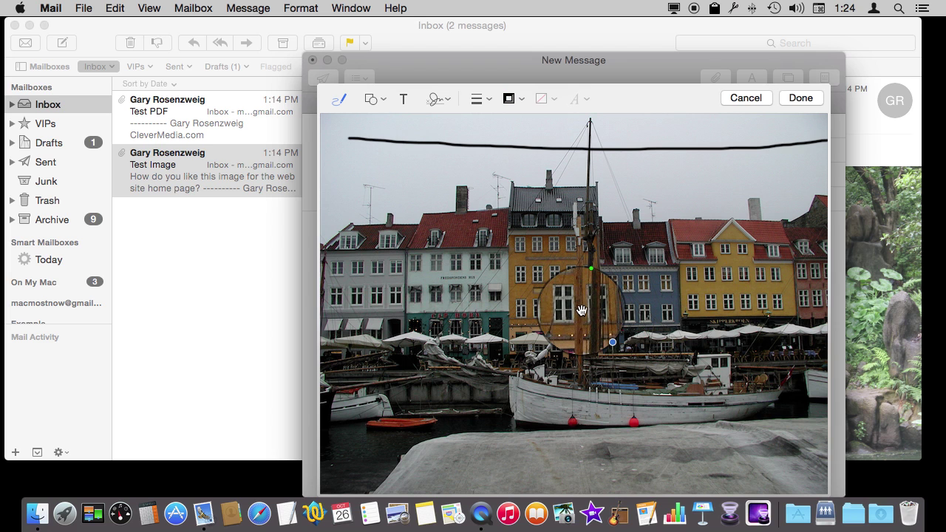
left_click_drag(567, 287, 446, 210)
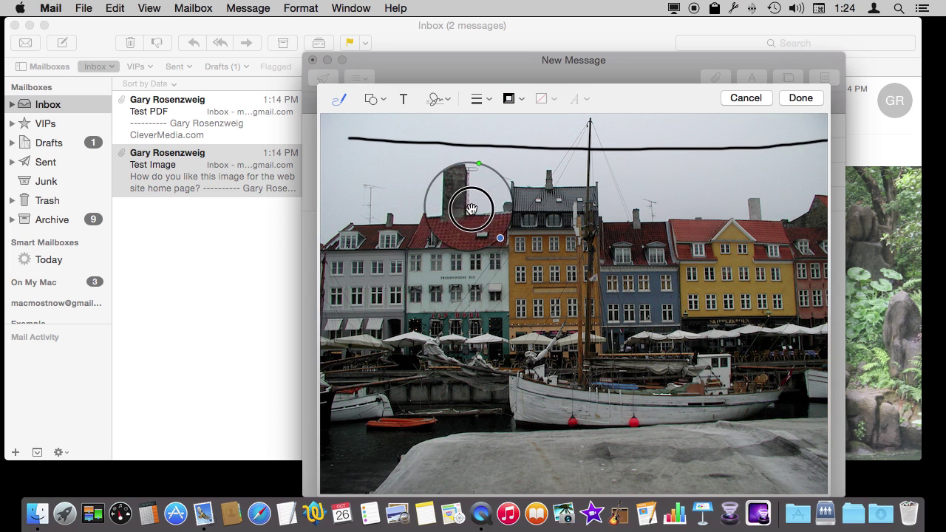
mouse_move(446, 210)
left_mouse_down()
mouse_move(431, 243)
mouse_move(471, 273)
left_mouse_up()
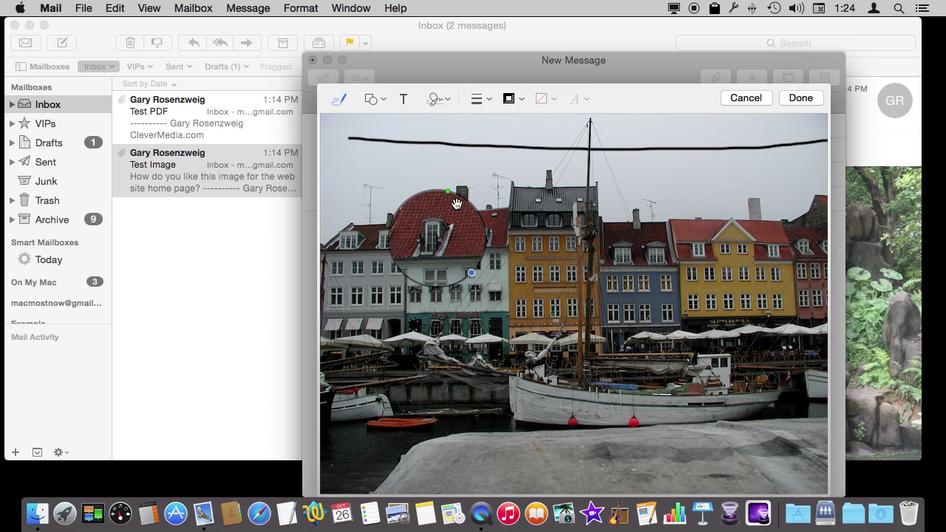
left_click_drag(447, 191, 487, 215)
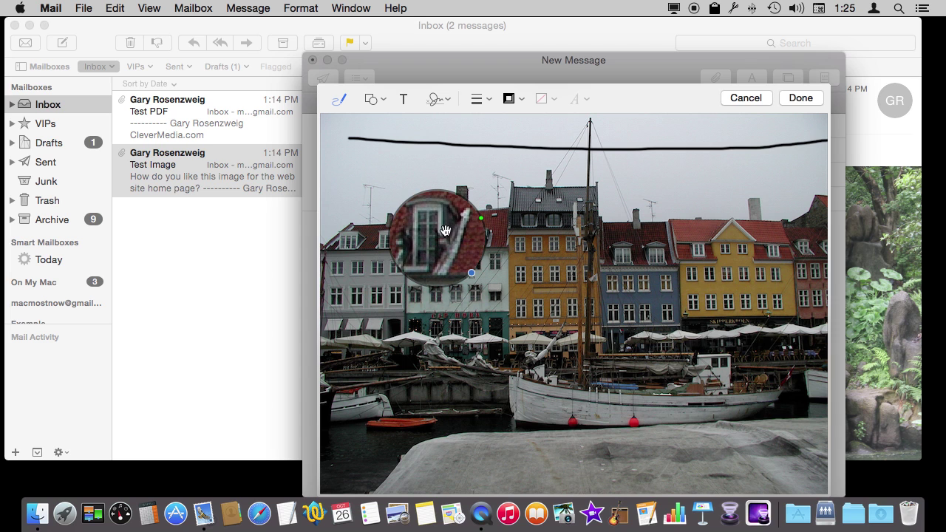
left_click_drag(429, 229, 555, 300)
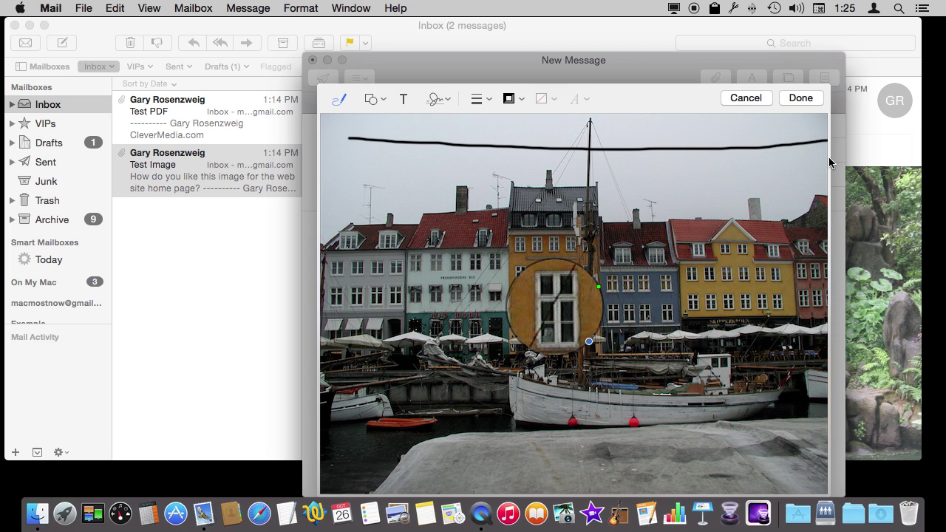
left_click(800, 99)
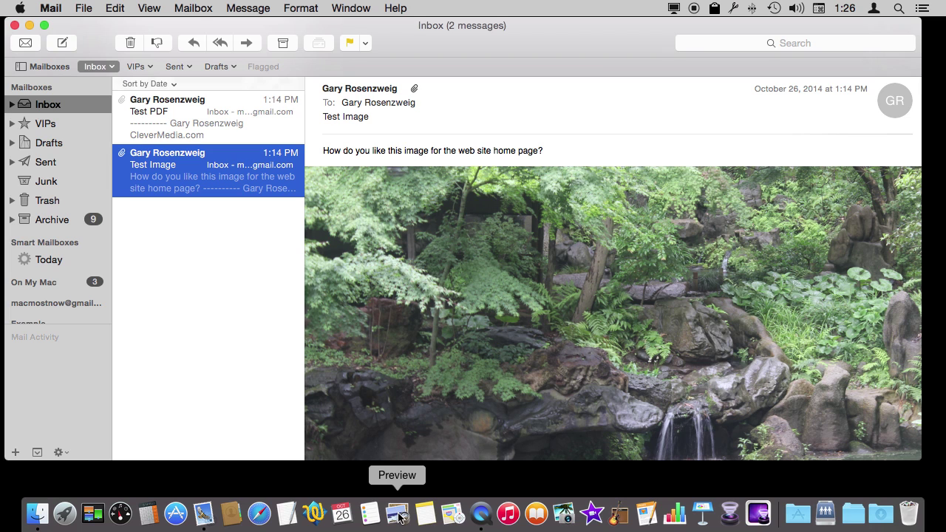
Launch Preview and open P3190019.JPG from the Pics folder
left_click(397, 516)
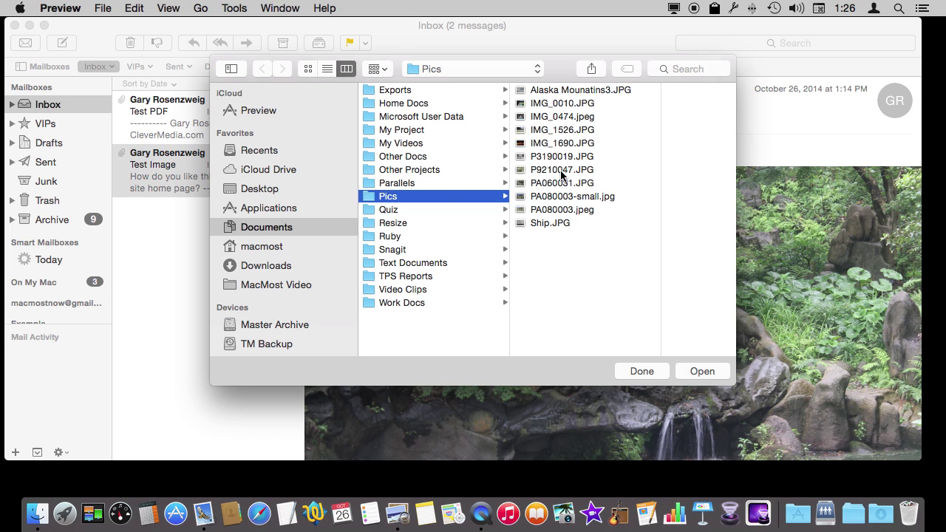
left_click(554, 156)
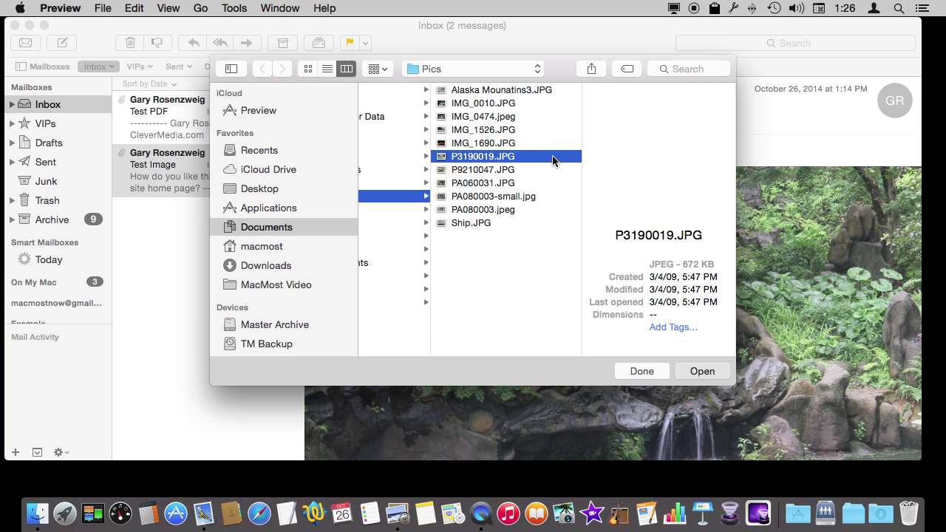
double_click(552, 156)
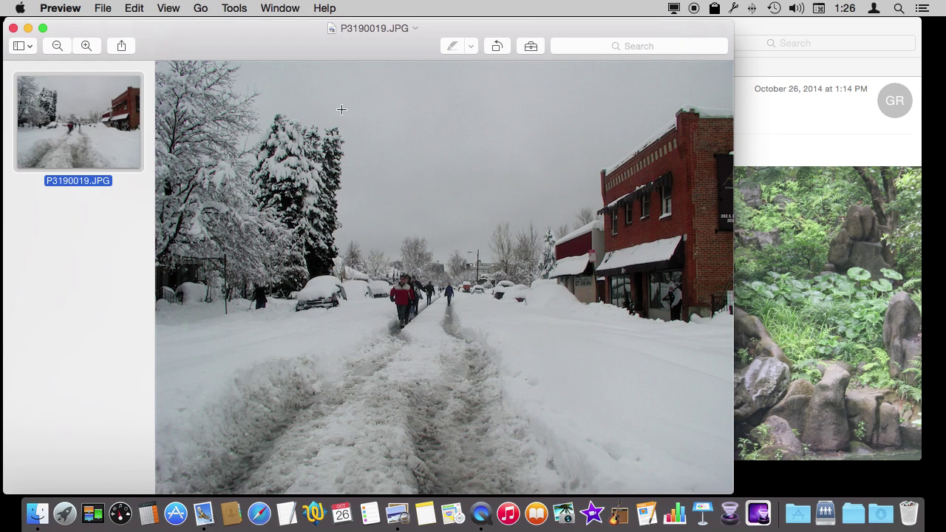
Add a Shapes > Highlight spotlight box and resize it over the storefronts
left_click(540, 44)
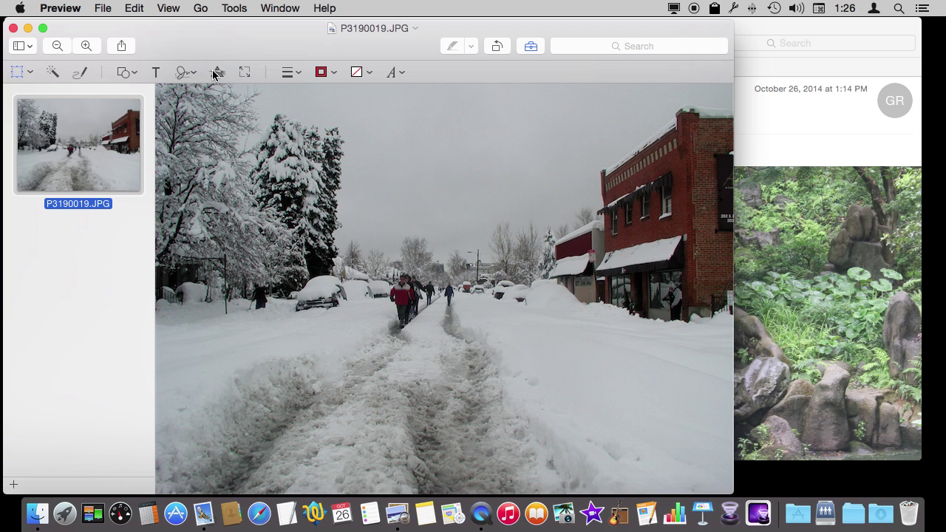
left_click(127, 72)
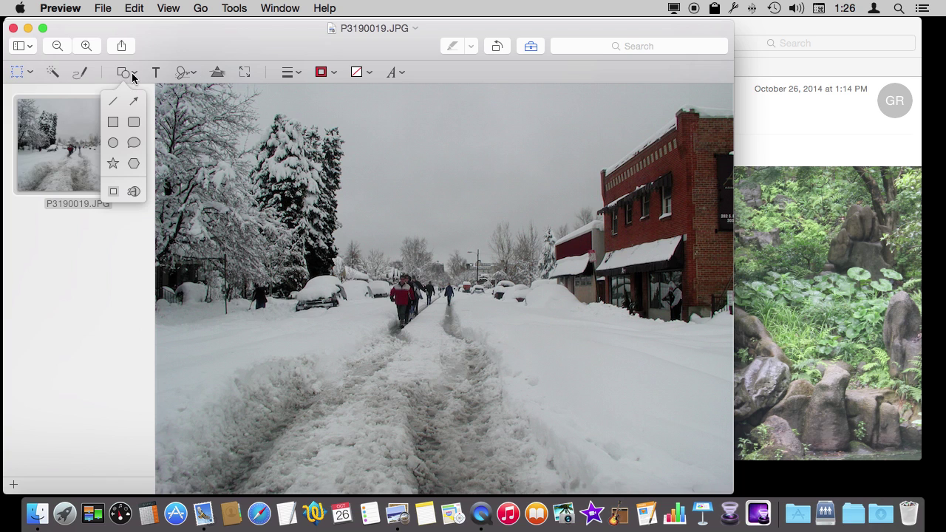
left_click(112, 192)
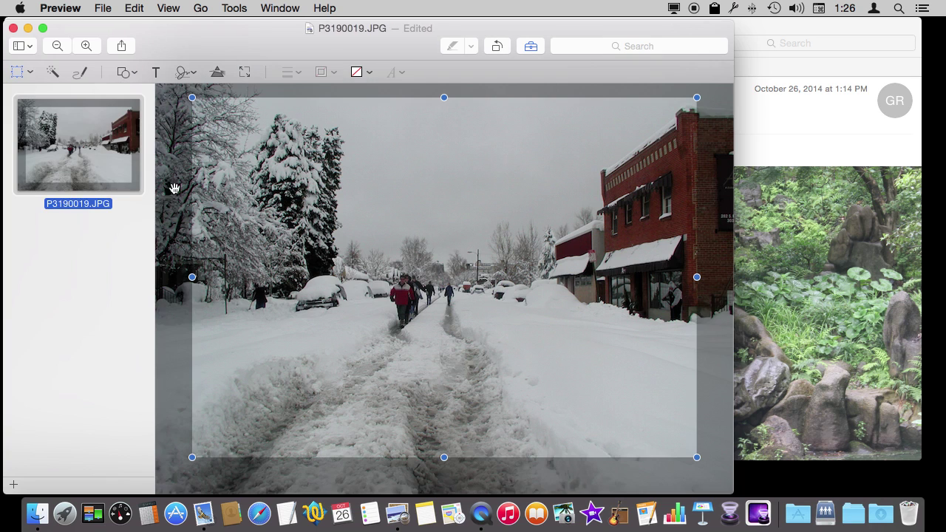
left_click_drag(695, 459, 370, 224)
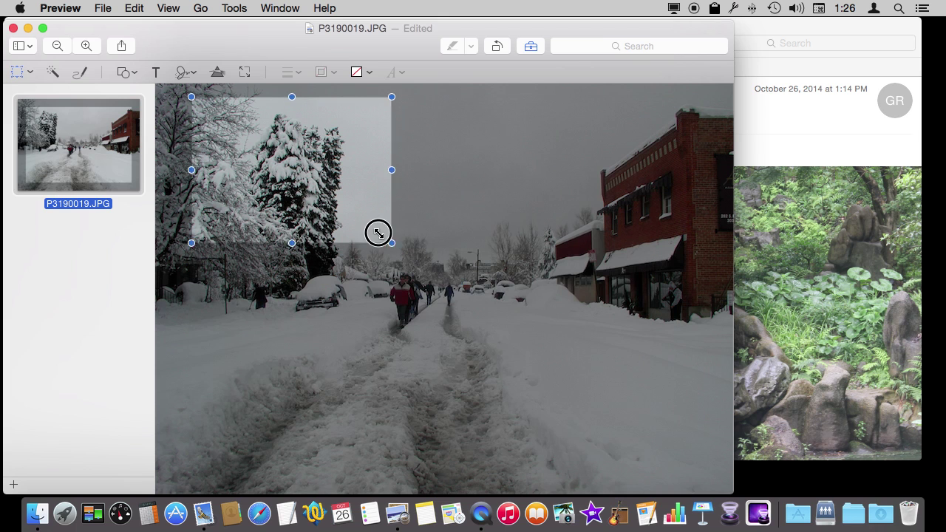
left_click_drag(315, 185, 641, 221)
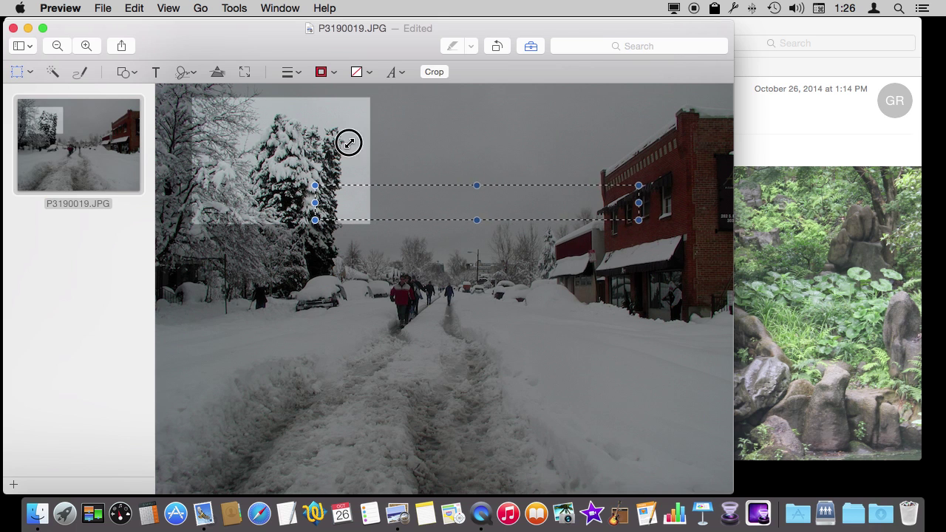
left_click_drag(399, 151, 580, 281)
left_click_drag(615, 204, 716, 229)
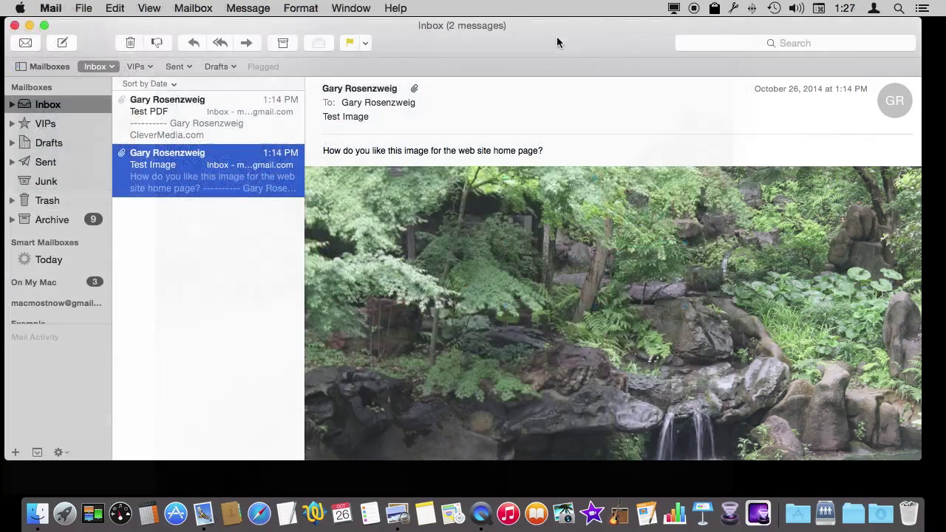
Reply to Test Image, then open Extensions settings via the quoted image's More… option
left_click(194, 43)
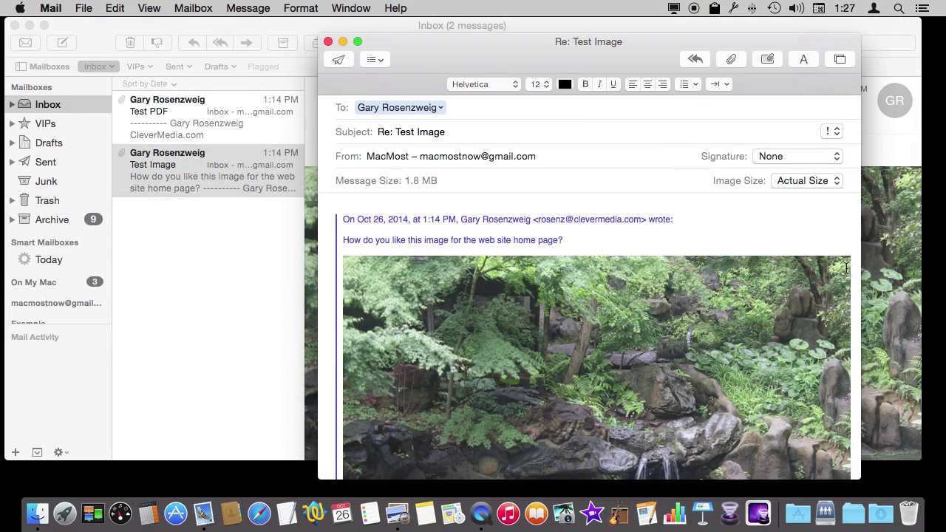
left_click(836, 270)
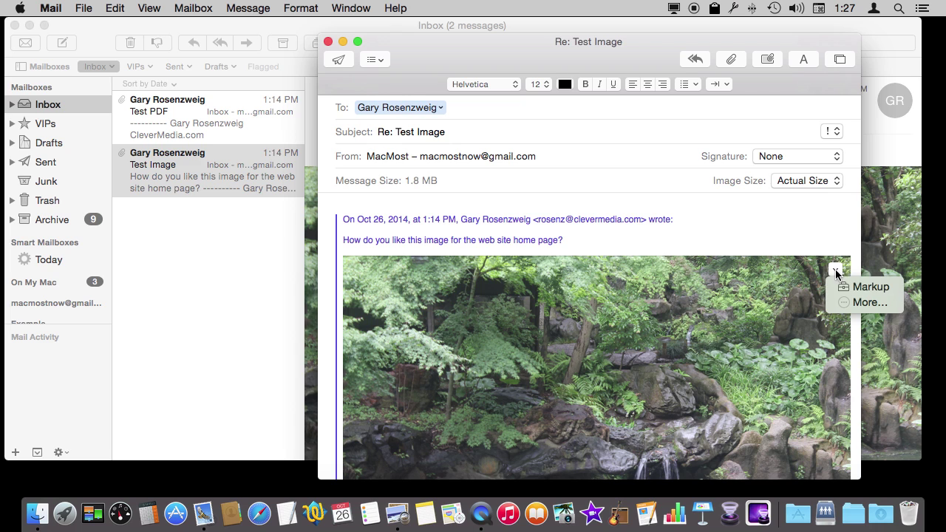
left_click(863, 302)
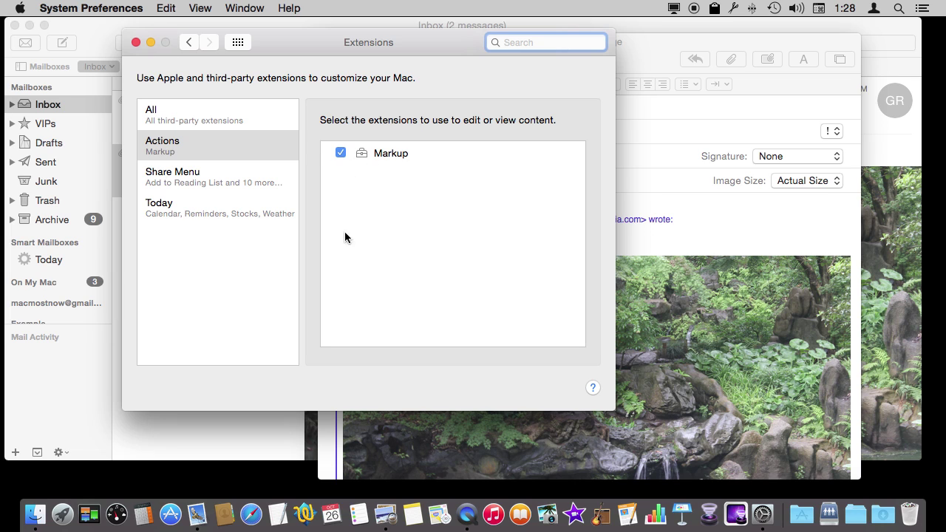
Close the Extensions preferences window with its red close button
left_click(136, 43)
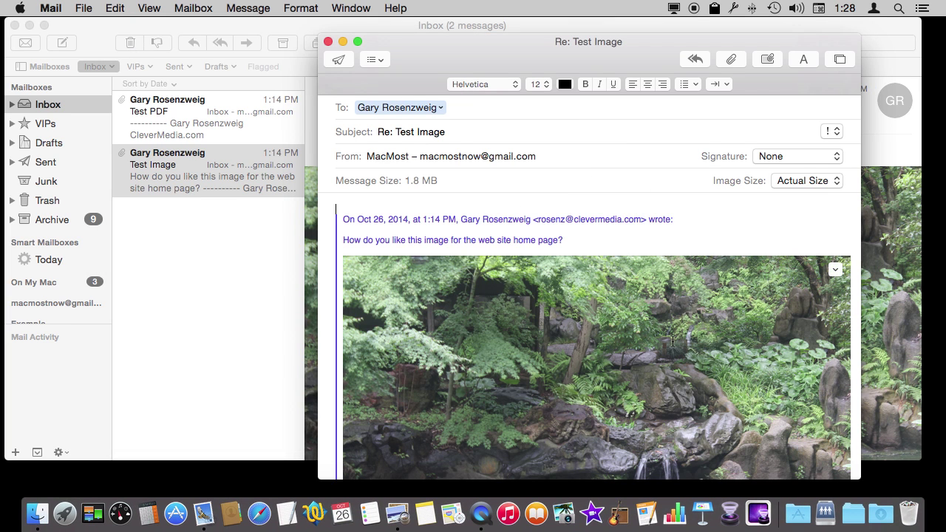